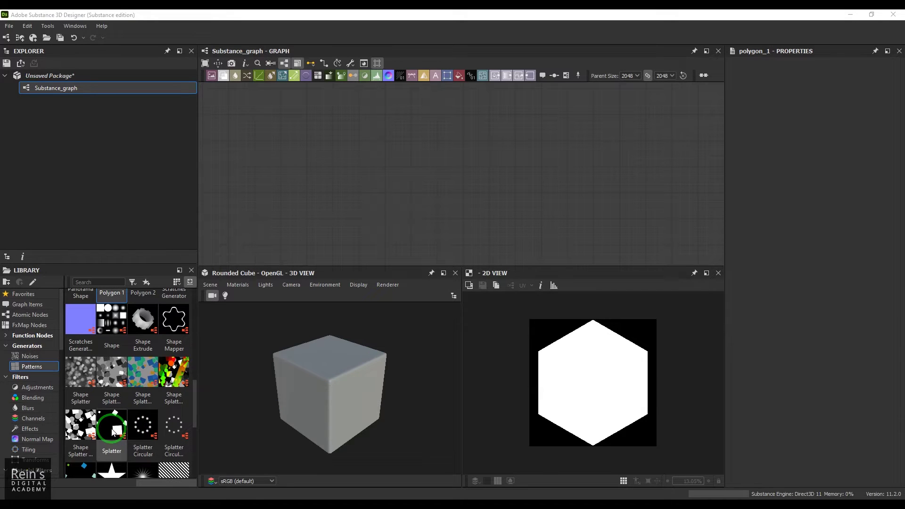
- Add Splatter, Polygon 1 and Polygon 2 nodes, feed Polygon 2 into Splatter, and view the hexagon grid
{"action": "left_click_drag", "start_coordinate": [113, 432], "coordinate": [494, 165]}
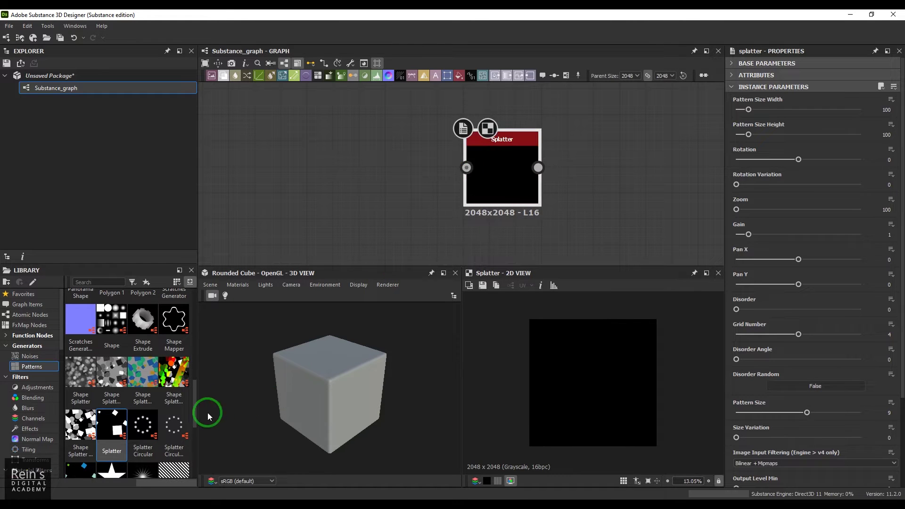
{"action": "left_click_drag", "start_coordinate": [195, 412], "coordinate": [203, 390]}
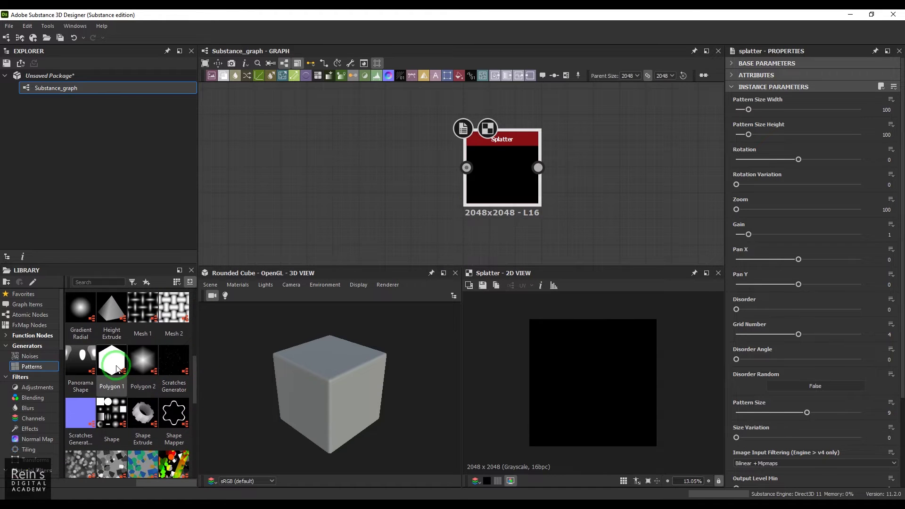
{"action": "left_click_drag", "start_coordinate": [115, 361], "coordinate": [346, 152]}
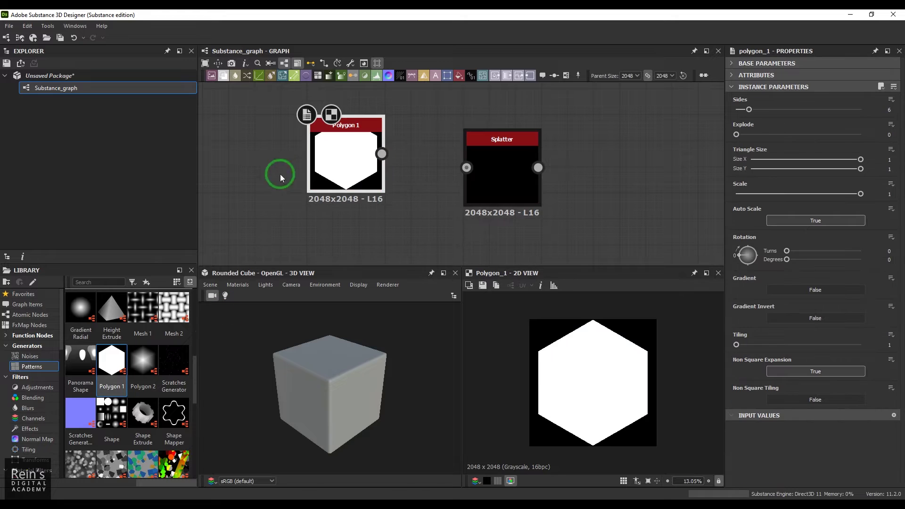
{"action": "left_click_drag", "start_coordinate": [155, 360], "coordinate": [343, 216]}
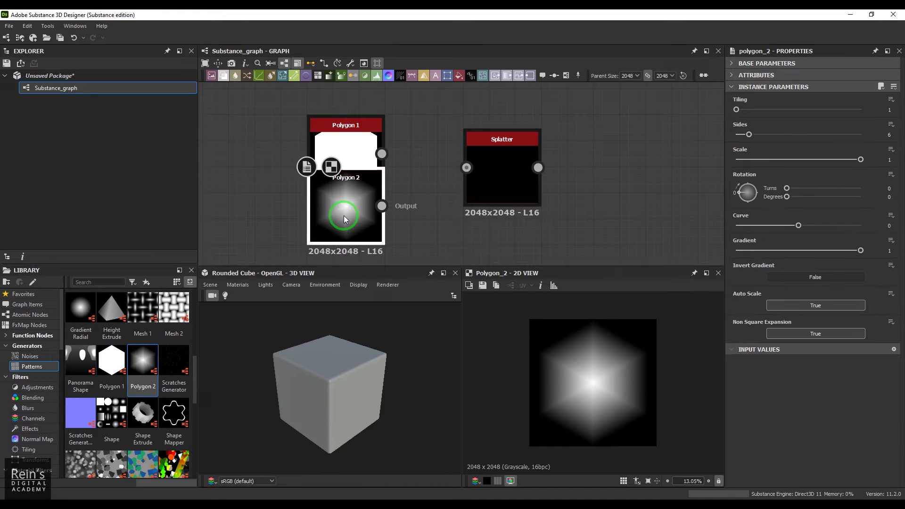
{"action": "left_click_drag", "start_coordinate": [355, 136], "coordinate": [289, 111]}
{"action": "left_click_drag", "start_coordinate": [353, 210], "coordinate": [467, 168]}
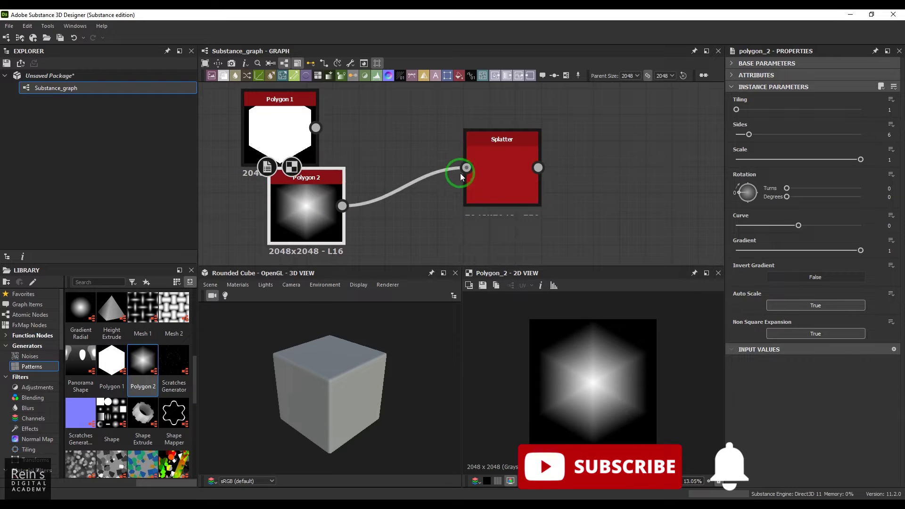
{"action": "double_click", "coordinate": [498, 183]}
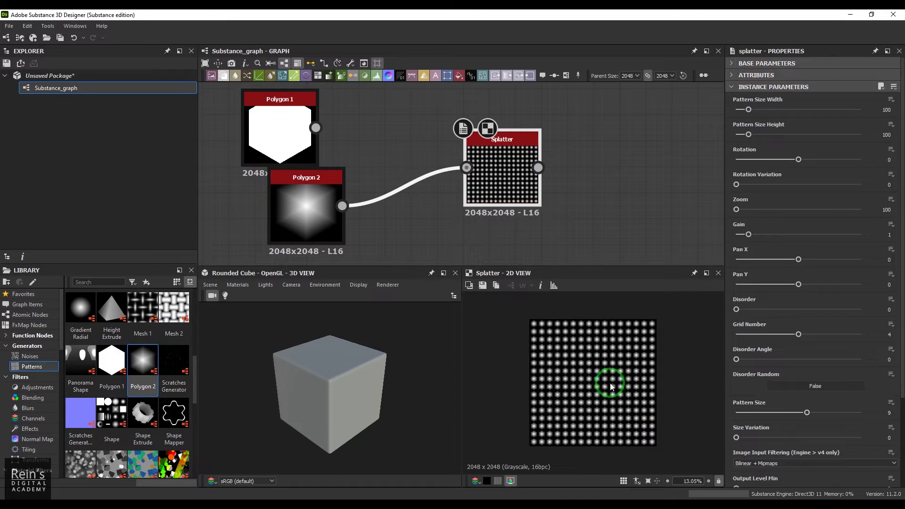
- Set the Splatter Grid Number to 2 and Pattern Size Width to 177.36
{"action": "scroll", "coordinate": [603, 381], "scroll_direction": "up", "scroll_amount": 10}
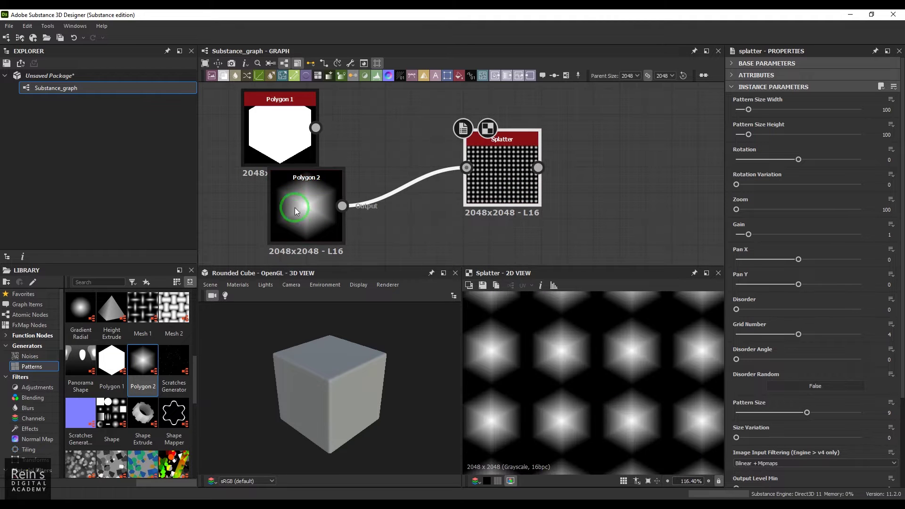
{"action": "scroll", "coordinate": [593, 361], "scroll_direction": "down", "scroll_amount": 9}
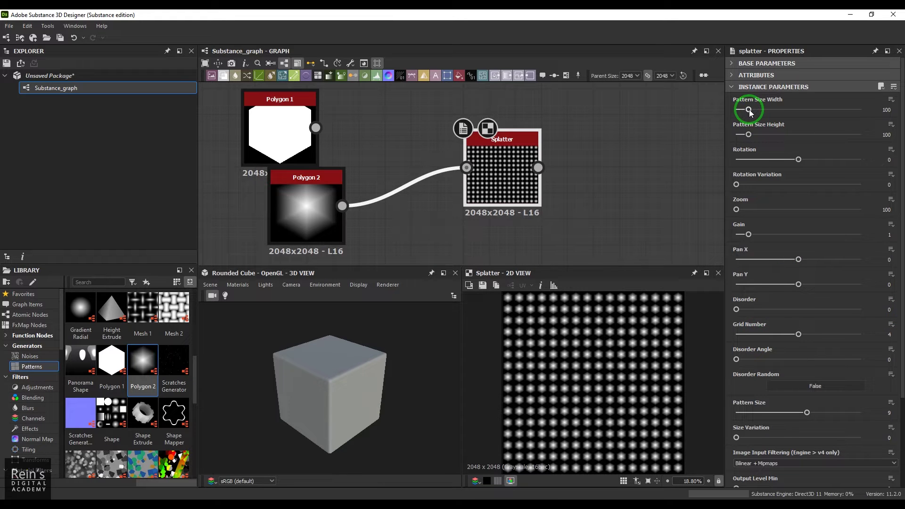
{"action": "left_click_drag", "start_coordinate": [799, 334], "coordinate": [763, 341]}
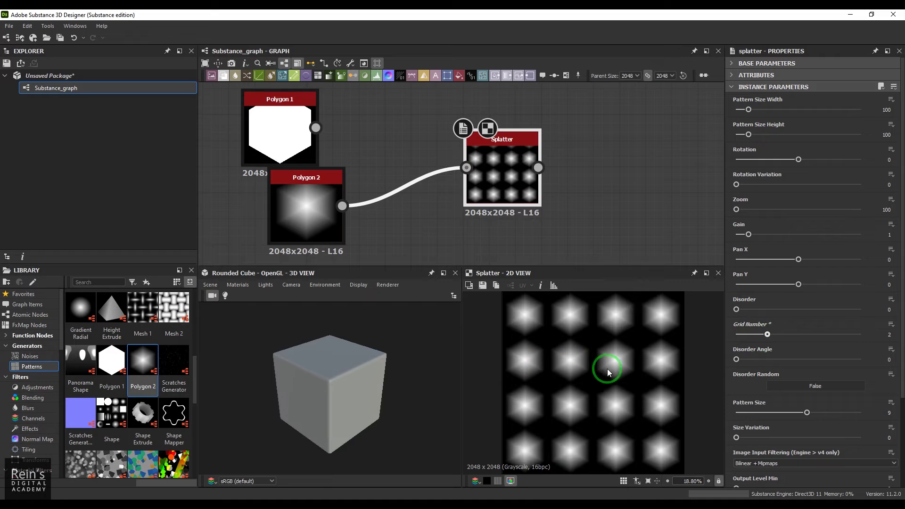
{"action": "scroll", "coordinate": [607, 368], "scroll_direction": "up", "scroll_amount": 3}
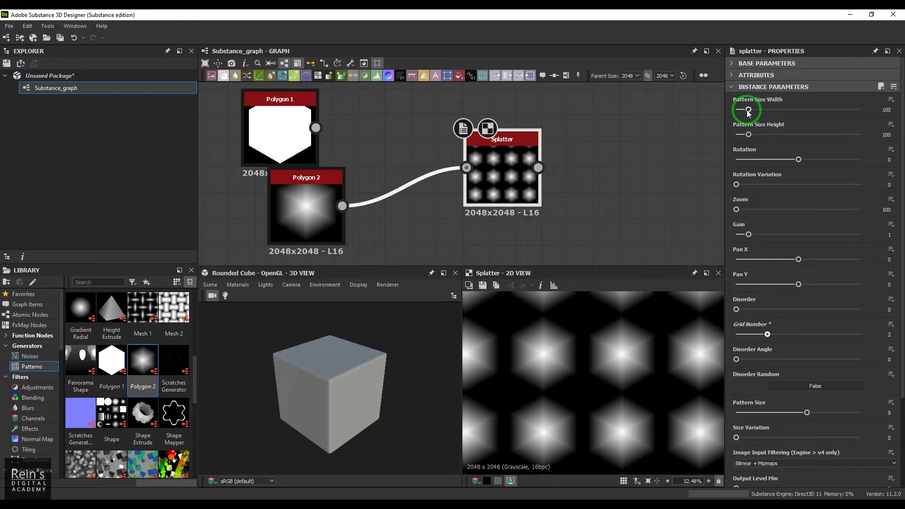
{"action": "left_click_drag", "start_coordinate": [749, 111], "coordinate": [758, 111]}
{"action": "scroll", "coordinate": [601, 333], "scroll_direction": "down", "scroll_amount": 4}
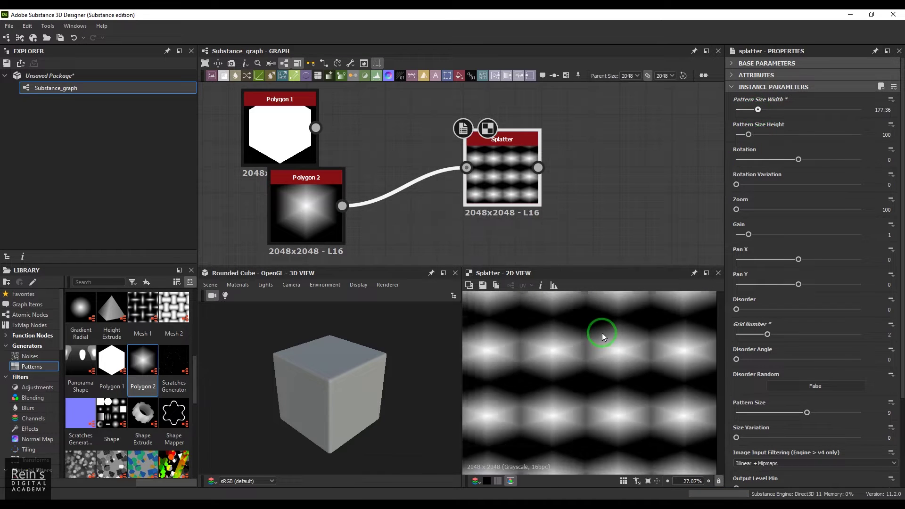
{"action": "scroll", "coordinate": [607, 327], "scroll_direction": "up", "scroll_amount": 2}
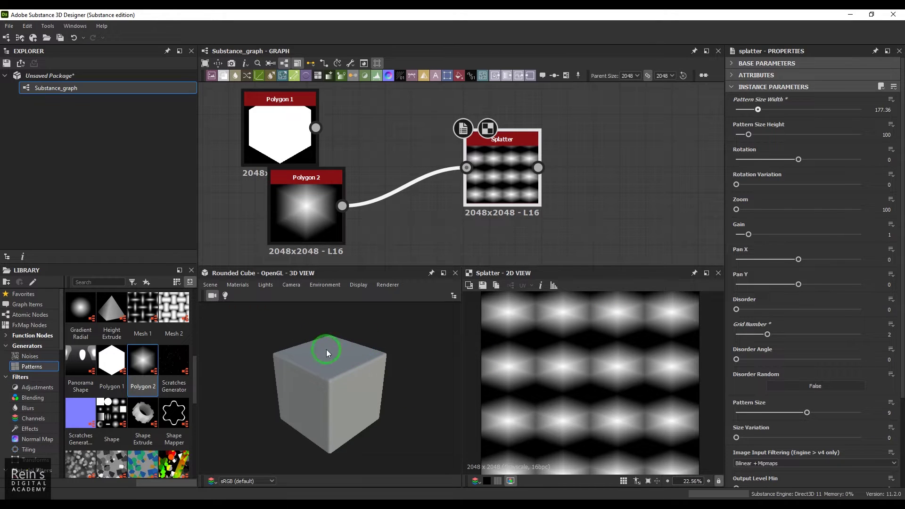
- Add a Base Material node with Metallic 0 and User-Defined Height enabled
{"action": "key", "text": "space"}
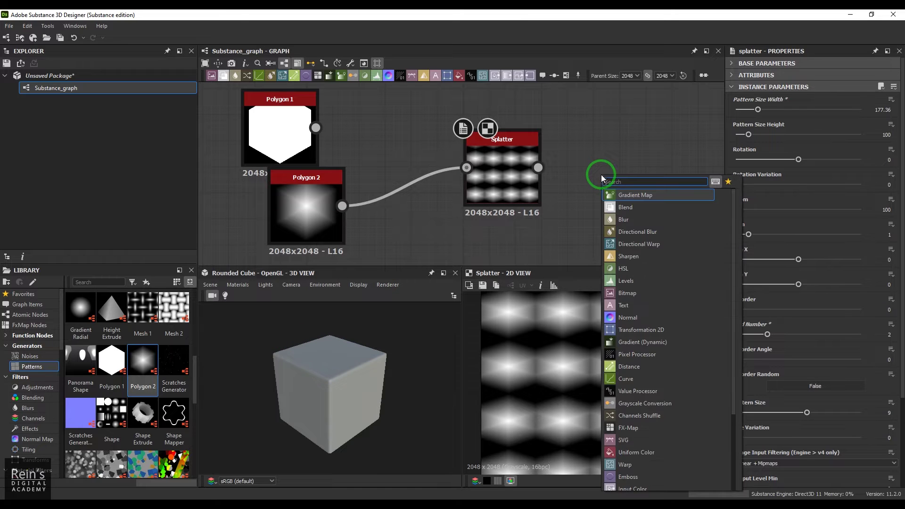
{"action": "type", "text": "base"}
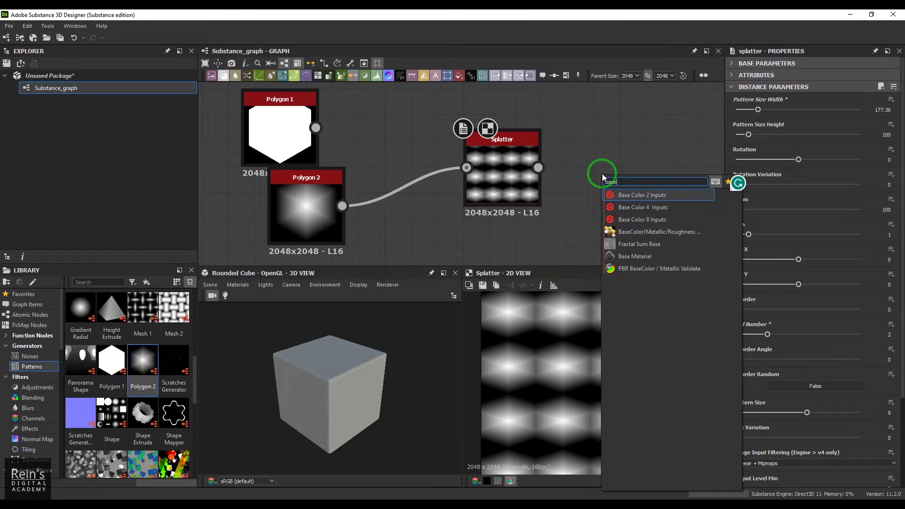
{"action": "left_click", "coordinate": [641, 257]}
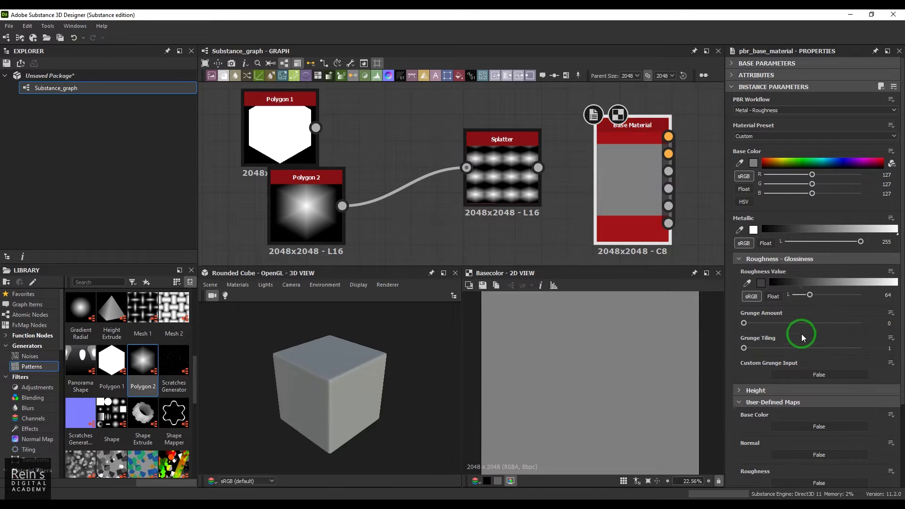
{"action": "left_click_drag", "start_coordinate": [859, 241], "coordinate": [773, 245]}
{"action": "scroll", "coordinate": [834, 339], "scroll_direction": "down", "scroll_amount": 3}
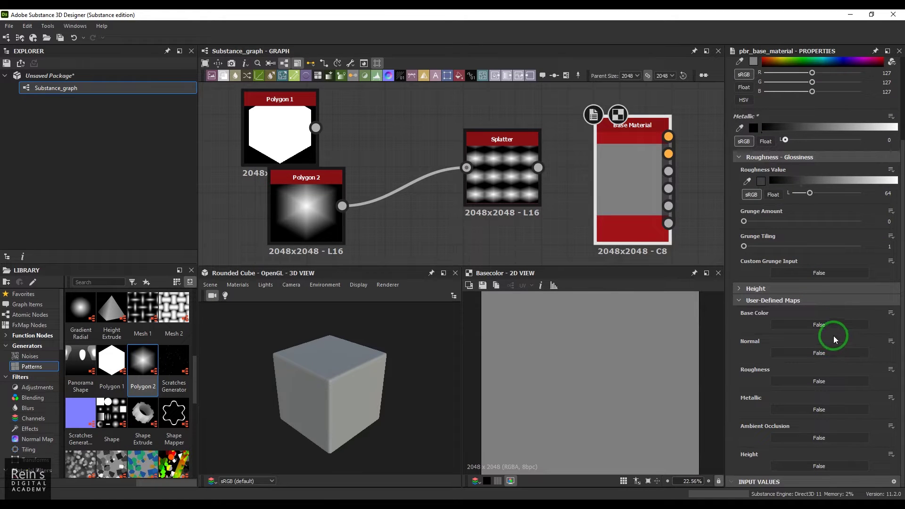
{"action": "left_click", "coordinate": [806, 466]}
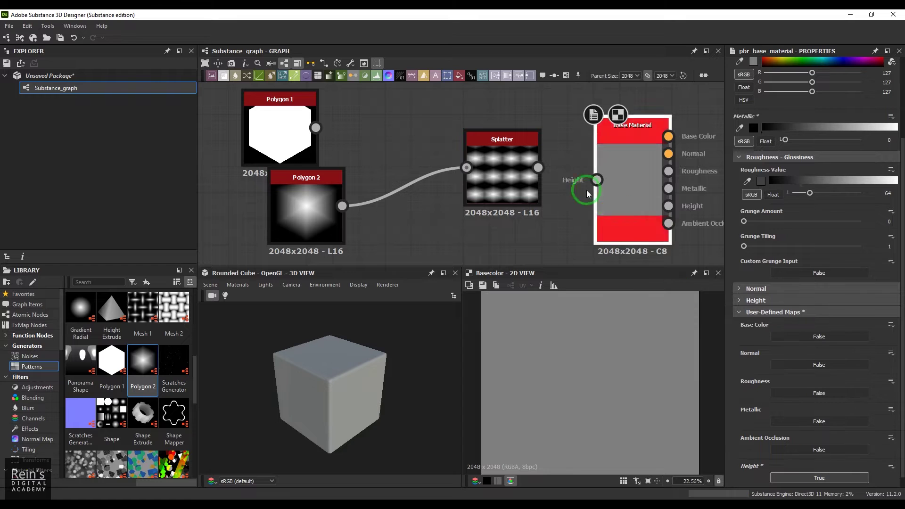
- Connect the Splatter output to the Base Material Height and show it in the 3D View
{"action": "left_click_drag", "start_coordinate": [537, 167], "coordinate": [597, 180]}
{"action": "left_click", "coordinate": [586, 222]}
{"action": "left_click", "coordinate": [633, 168]}
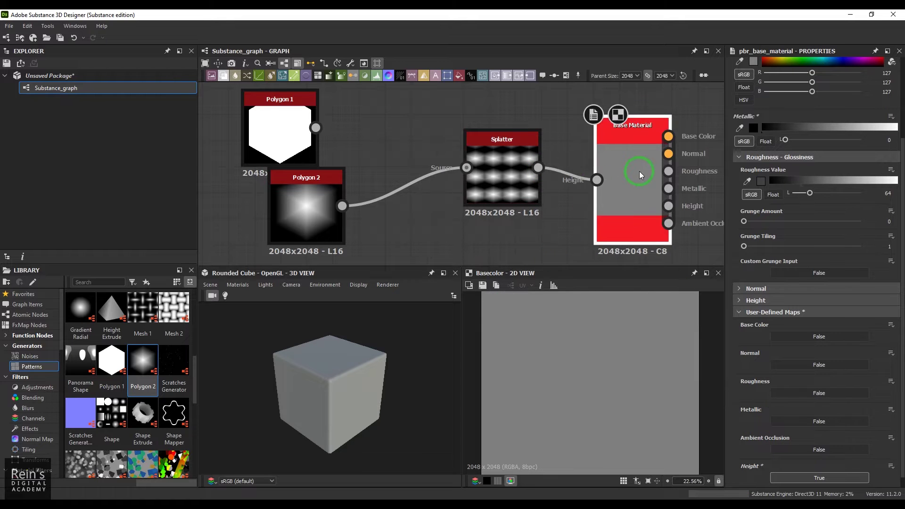
{"action": "right_click", "coordinate": [638, 169]}
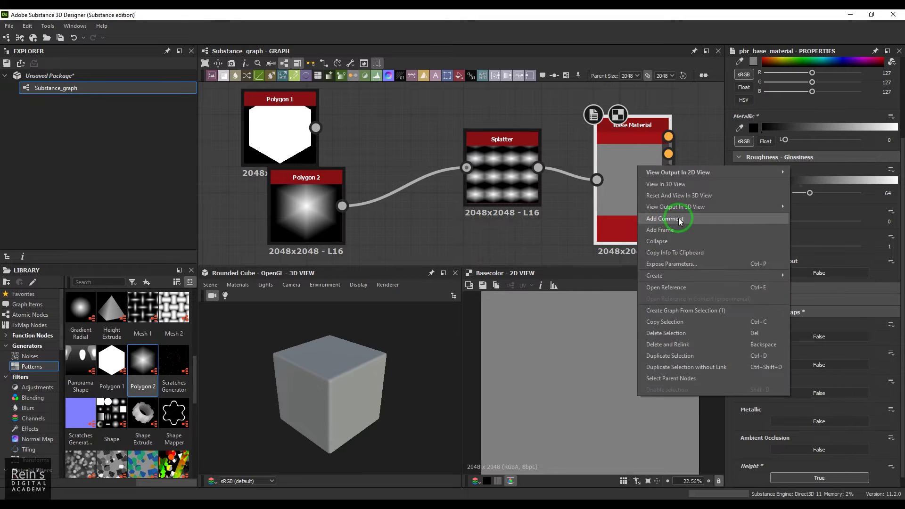
{"action": "left_click", "coordinate": [666, 184]}
{"action": "left_click_drag", "start_coordinate": [385, 380], "coordinate": [430, 384]}
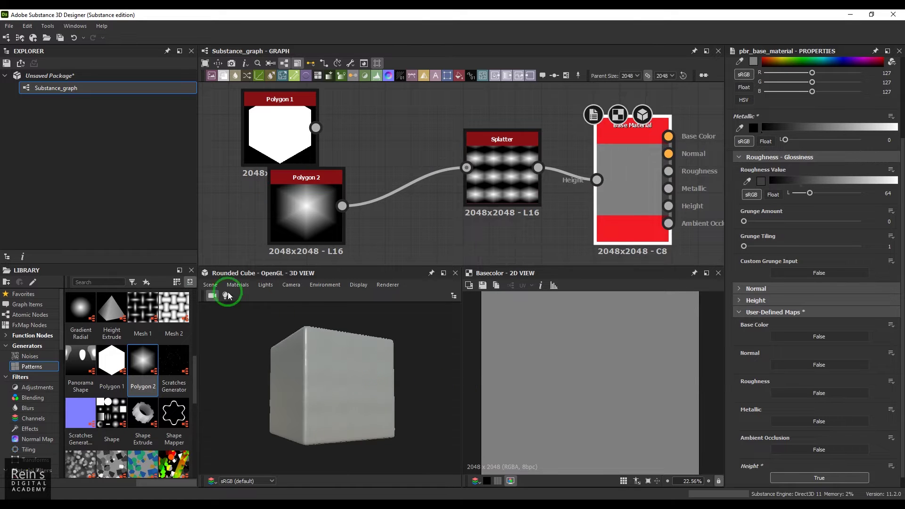
- Switch the 3D preview mesh from the cube to a sphere
{"action": "left_click", "coordinate": [211, 286]}
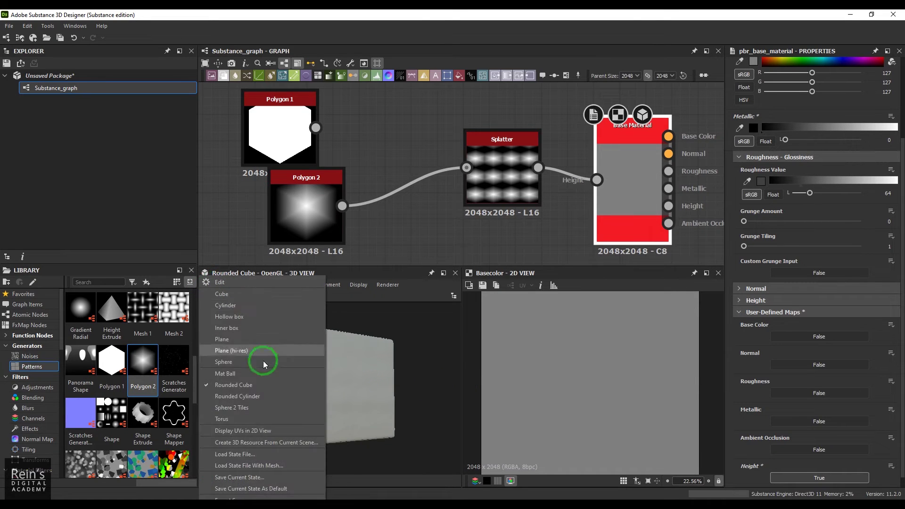
{"action": "left_click", "coordinate": [277, 362]}
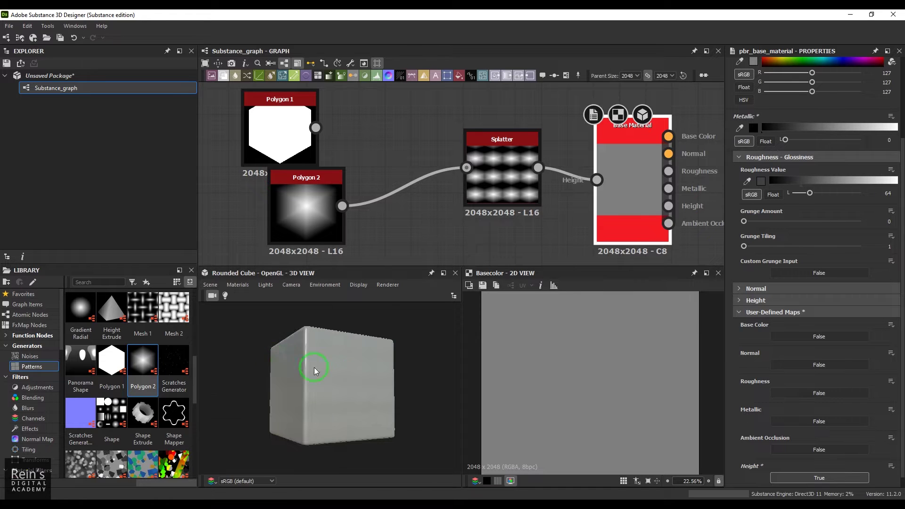
{"action": "left_click_drag", "start_coordinate": [413, 390], "coordinate": [347, 385]}
- Raise the Splatter Grid Number from 2 to 4 and inspect the denser bumps on the sphere
{"action": "left_click", "coordinate": [530, 244]}
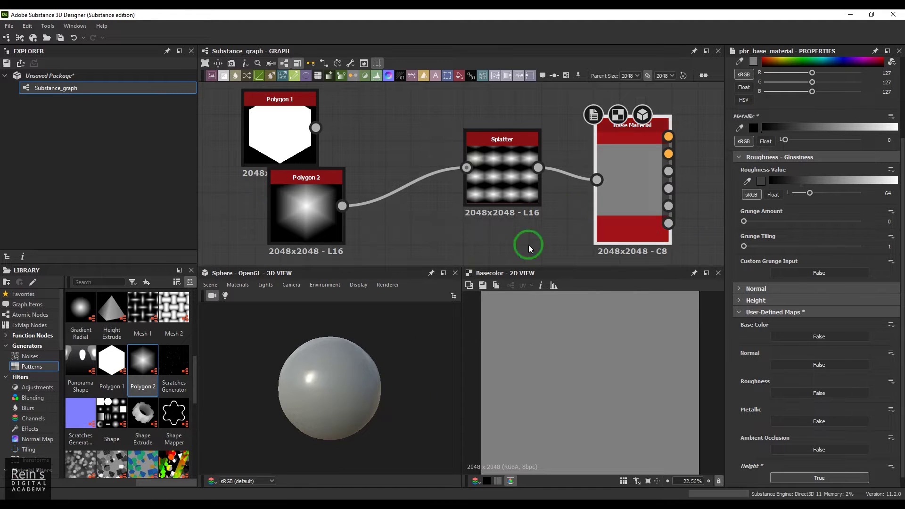
{"action": "left_click", "coordinate": [507, 178]}
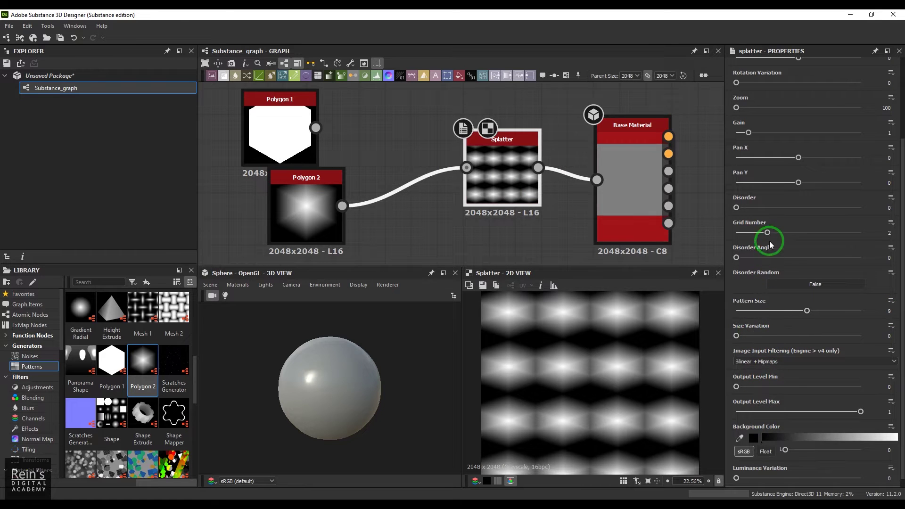
{"action": "left_click_drag", "start_coordinate": [767, 233], "coordinate": [798, 232]}
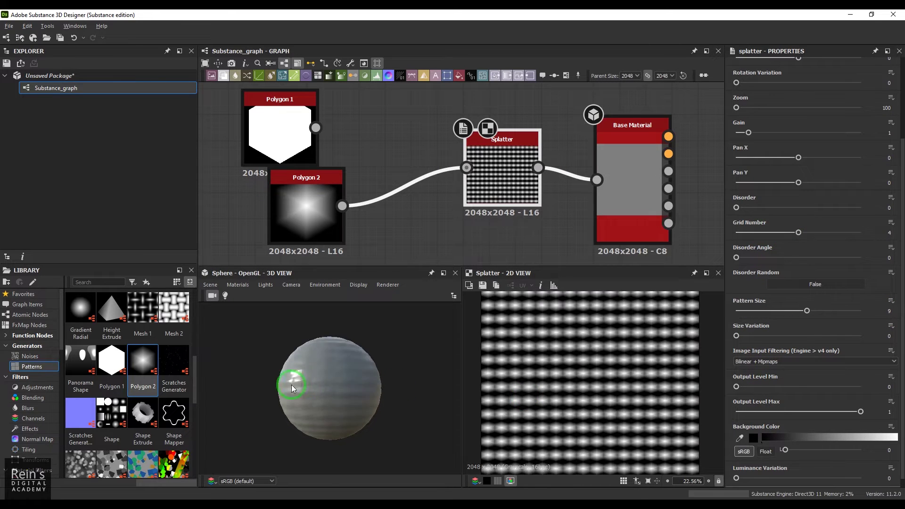
{"action": "left_click_drag", "start_coordinate": [292, 388], "coordinate": [409, 419]}
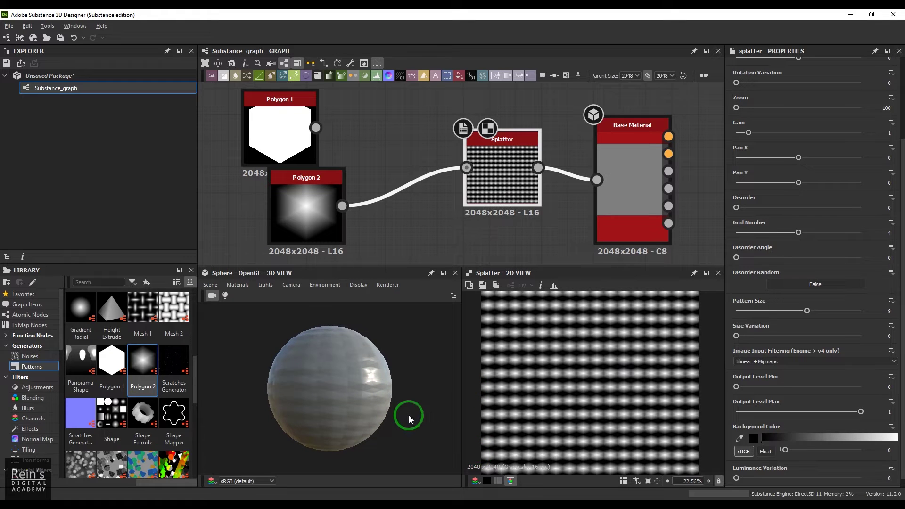
{"action": "scroll", "coordinate": [839, 255], "scroll_direction": "up", "scroll_amount": 3}
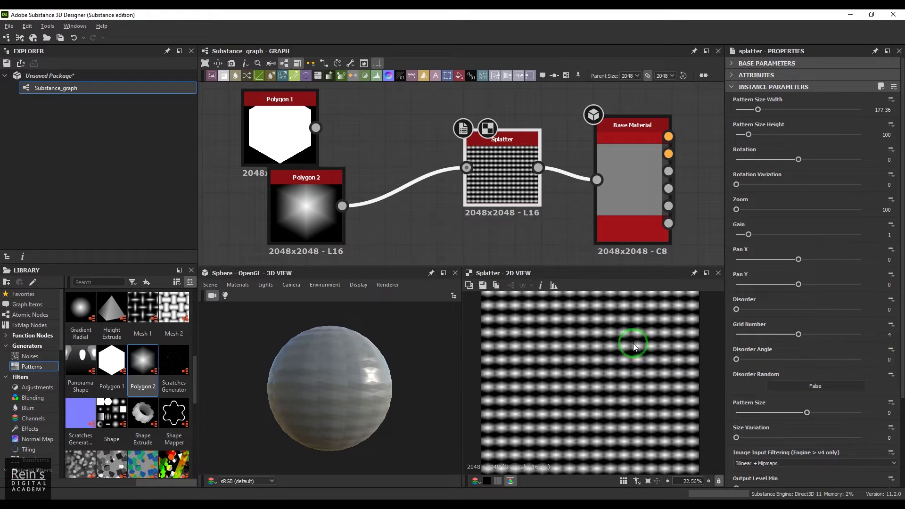
- Try Pattern Size Width 403.77 and about 317, then reset width and height to 100
{"action": "middle_click_drag", "start_coordinate": [632, 343], "coordinate": [627, 380]}
{"action": "left_click_drag", "start_coordinate": [762, 111], "coordinate": [775, 135]}
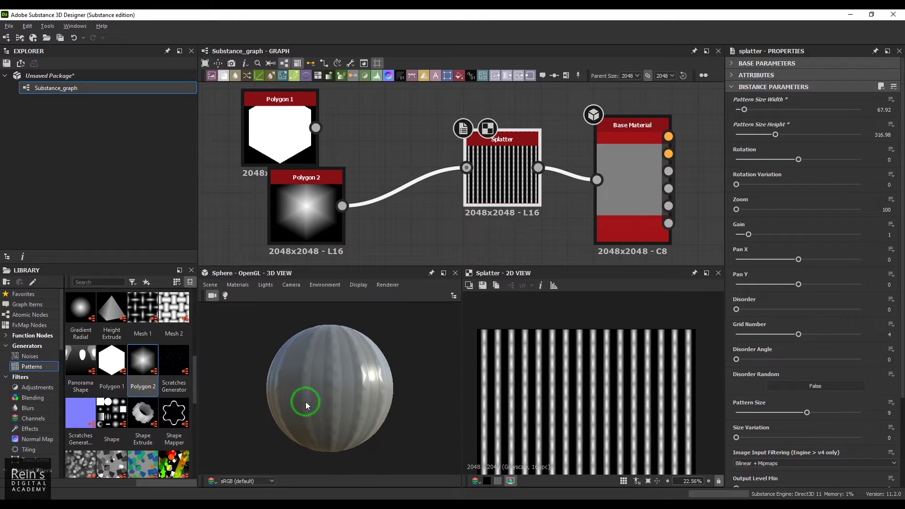
{"action": "right_click_drag", "start_coordinate": [306, 402], "coordinate": [409, 396]}
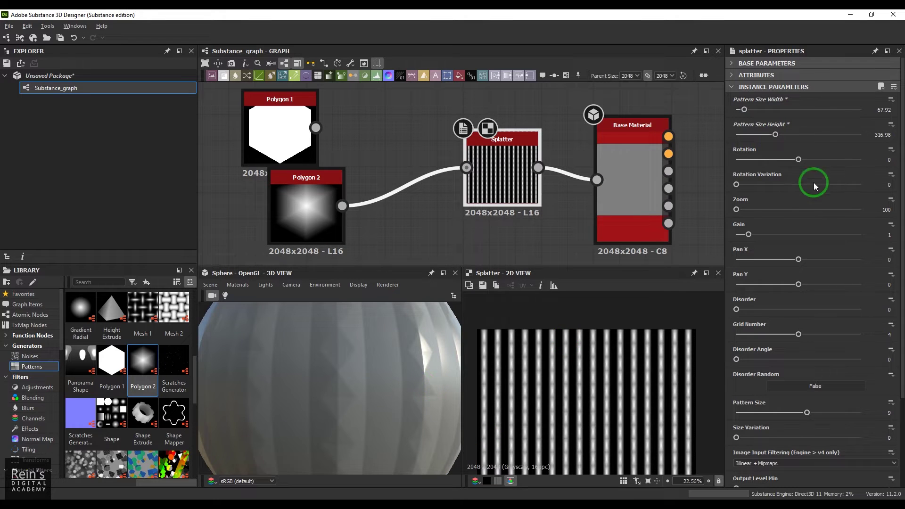
{"action": "left_click_drag", "start_coordinate": [746, 113], "coordinate": [776, 113]}
{"action": "scroll", "coordinate": [369, 374], "scroll_direction": "down", "scroll_amount": 5}
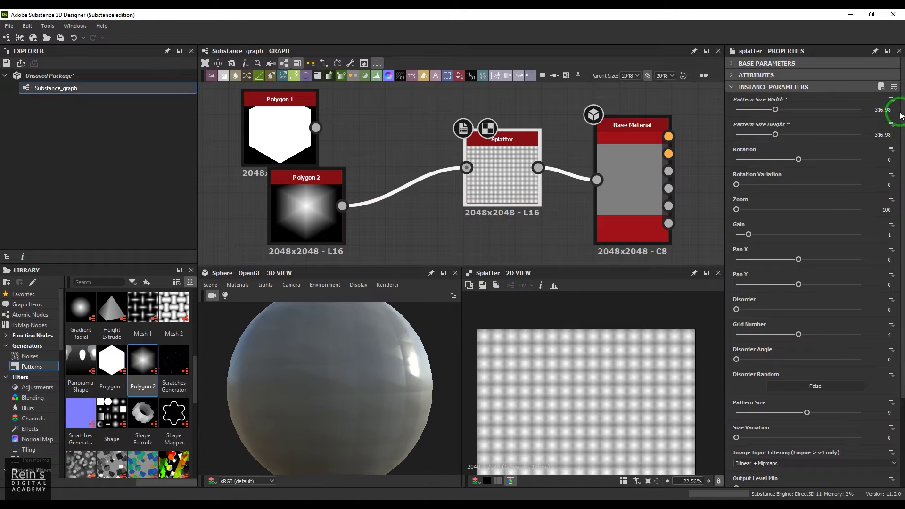
{"action": "left_click", "coordinate": [891, 100]}
{"action": "left_click", "coordinate": [886, 121]}
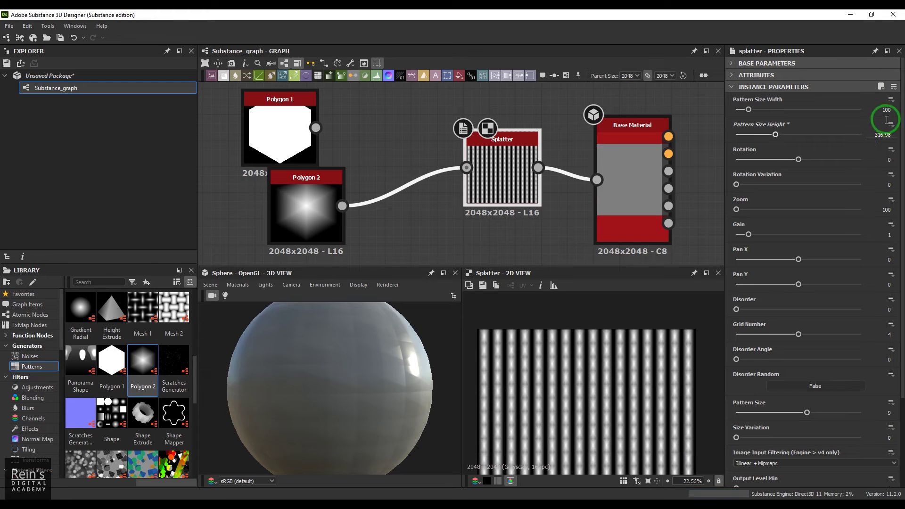
{"action": "left_click", "coordinate": [890, 124]}
{"action": "left_click", "coordinate": [855, 174]}
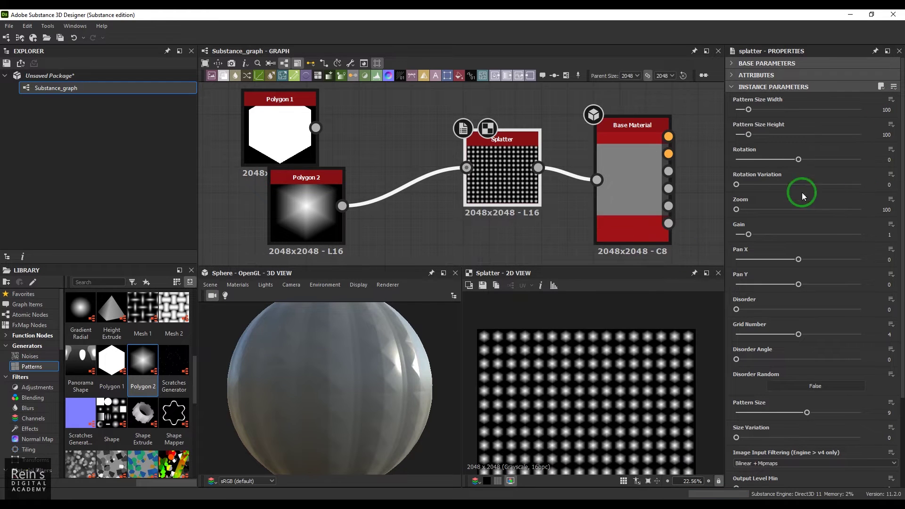
{"action": "scroll", "coordinate": [566, 377], "scroll_direction": "up", "scroll_amount": 5}
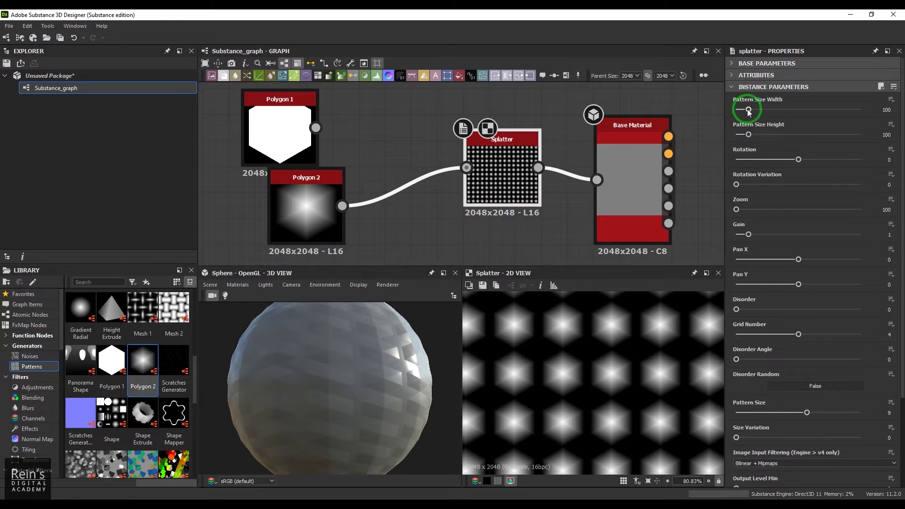
- Test a width of 230 (undone) and a height of 272, then reset both to 100
{"action": "left_click_drag", "start_coordinate": [748, 110], "coordinate": [765, 110]}
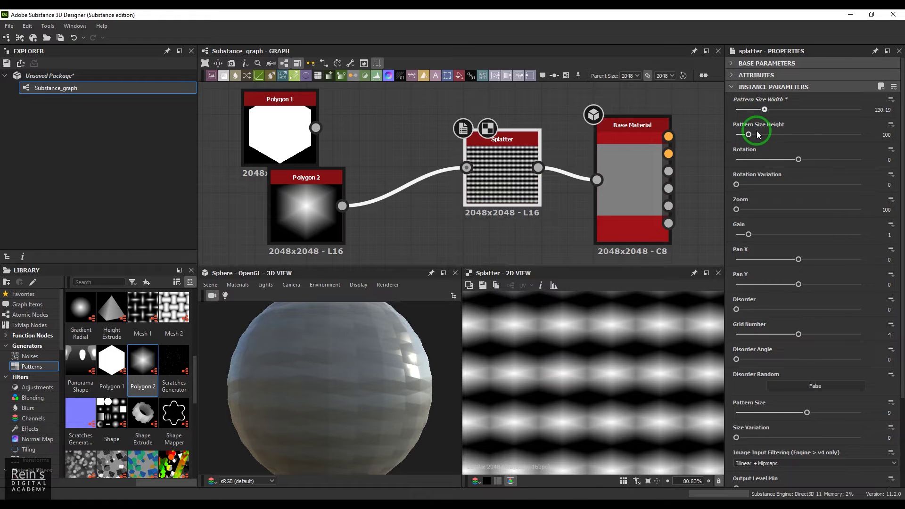
{"action": "key", "text": "ctrl+z"}
{"action": "left_click_drag", "start_coordinate": [748, 135], "coordinate": [759, 119]}
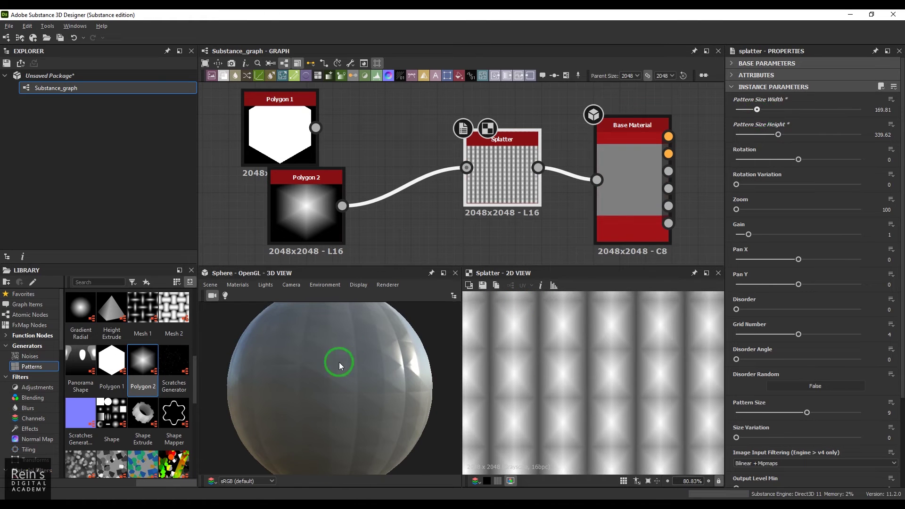
{"action": "left_click_drag", "start_coordinate": [340, 365], "coordinate": [335, 368]}
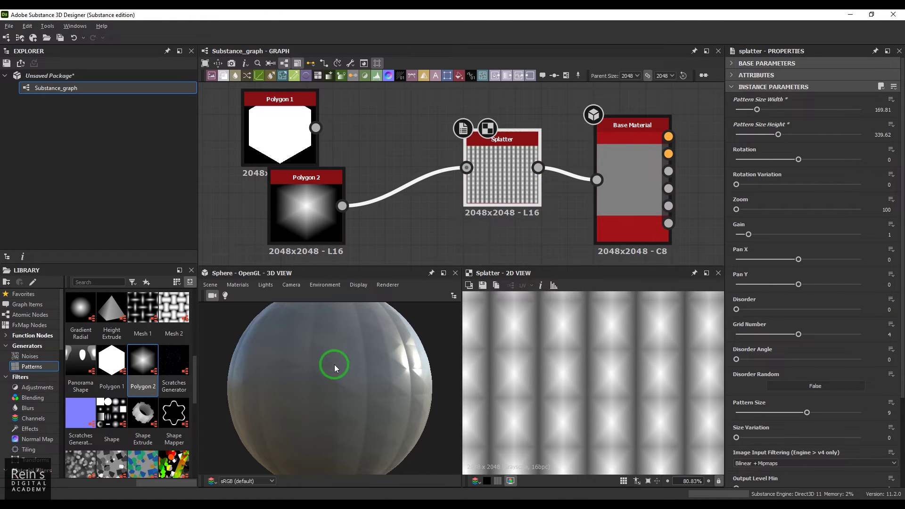
{"action": "left_click", "coordinate": [891, 99]}
{"action": "left_click", "coordinate": [848, 147]}
{"action": "left_click", "coordinate": [891, 124]}
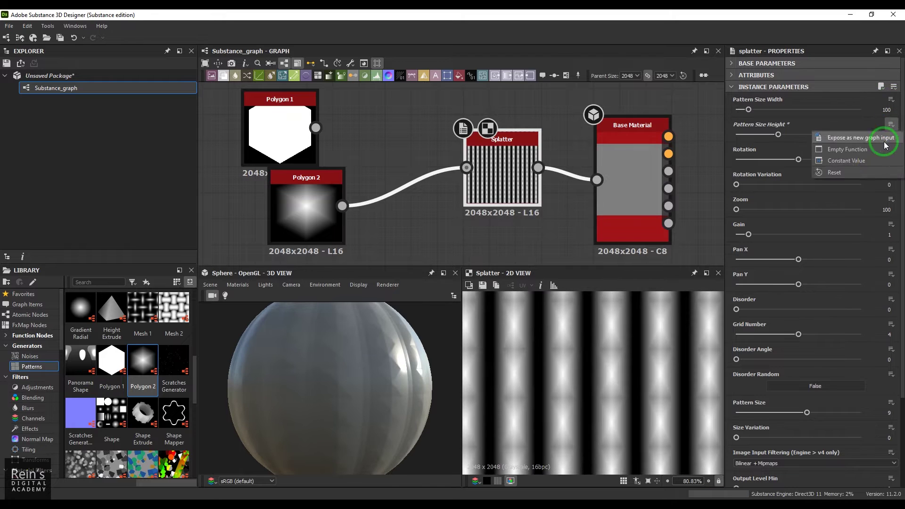
{"action": "left_click", "coordinate": [869, 172]}
- Feed the solid Polygon 1 into the Splatter, trying rotations of 159 and -102 degrees
{"action": "left_click_drag", "start_coordinate": [798, 161], "coordinate": [826, 161]}
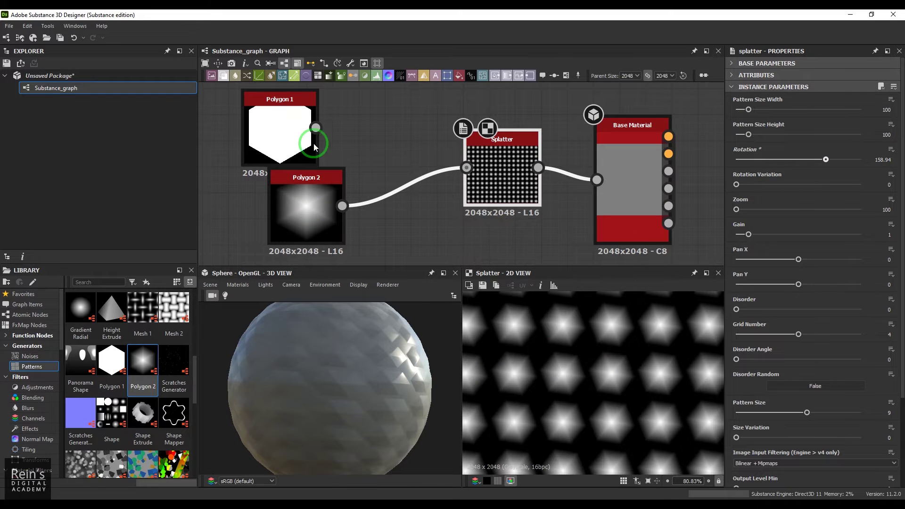
{"action": "left_click_drag", "start_coordinate": [316, 127], "coordinate": [504, 172]}
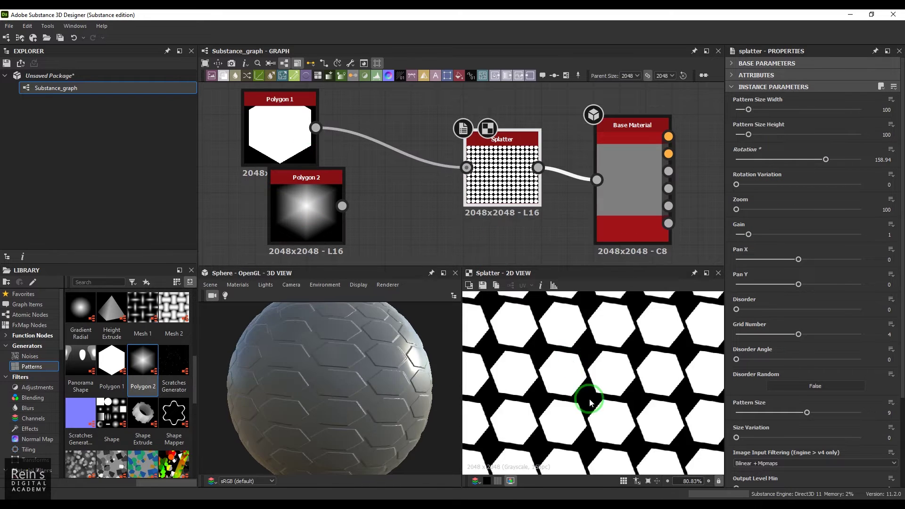
{"action": "mouse_move", "coordinate": [818, 167]}
{"action": "left_mouse_down"}
{"action": "mouse_move", "coordinate": [779, 162]}
{"action": "mouse_move", "coordinate": [804, 161]}
{"action": "left_mouse_up"}
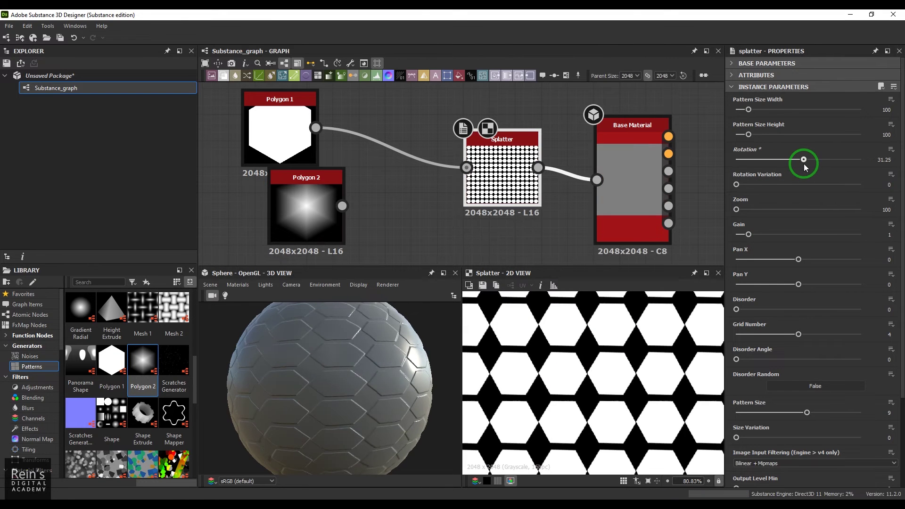
{"action": "left_click", "coordinate": [891, 149]}
- Reset Rotation, then try Rotation 259 with Rotation Variation rising to about 198
{"action": "left_click", "coordinate": [877, 196]}
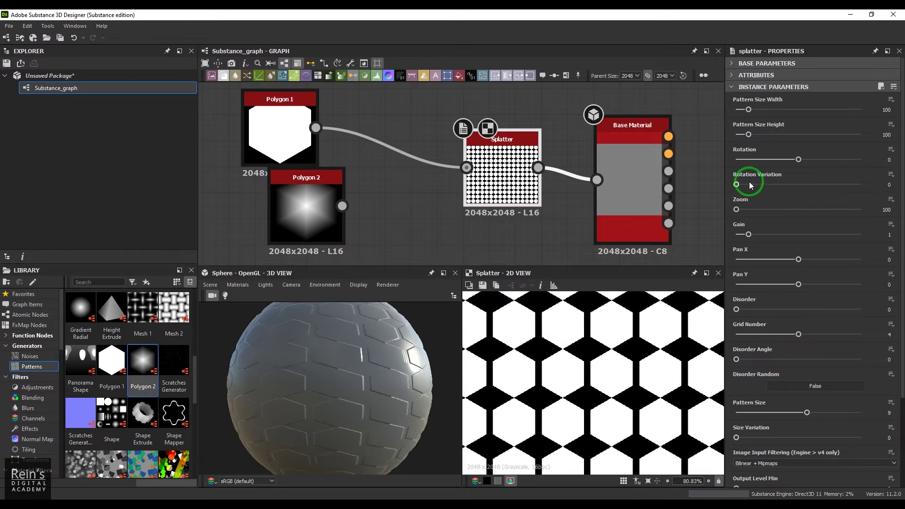
{"action": "left_click_drag", "start_coordinate": [796, 160], "coordinate": [842, 160]}
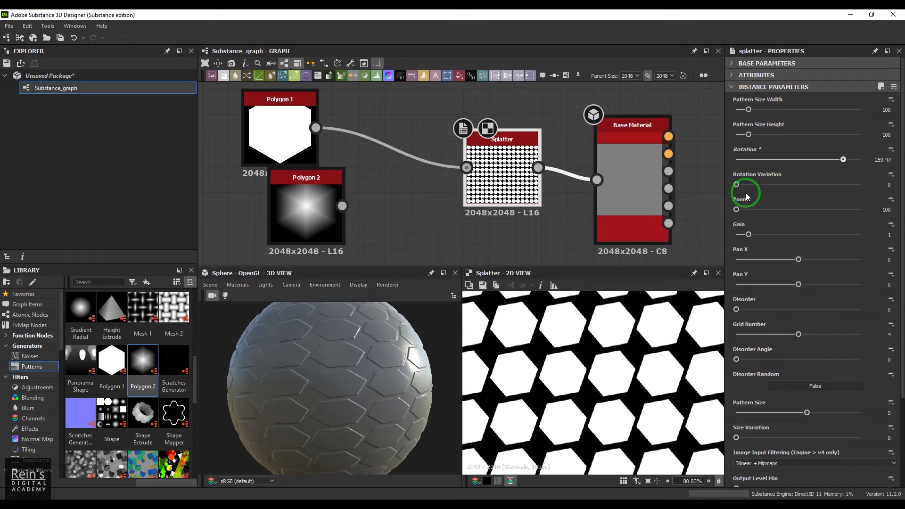
{"action": "left_click_drag", "start_coordinate": [737, 184], "coordinate": [771, 184]}
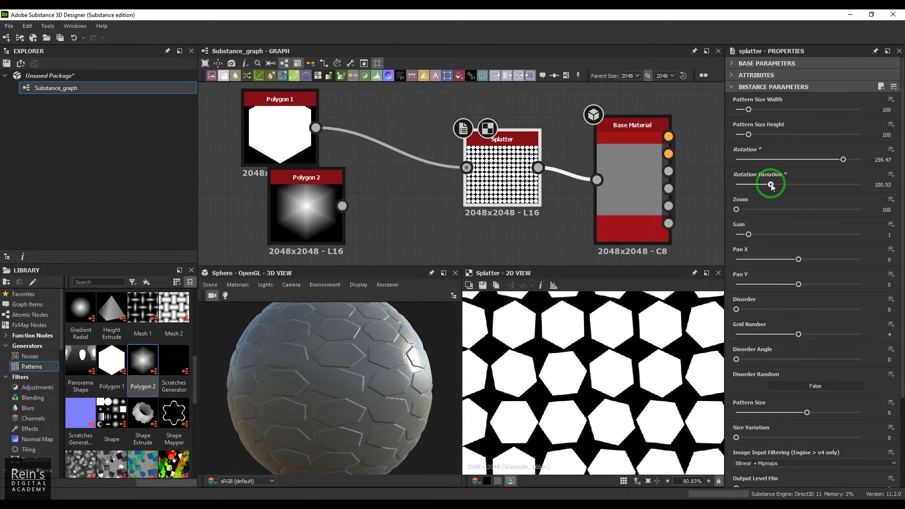
{"action": "left_click_drag", "start_coordinate": [771, 184], "coordinate": [804, 185]}
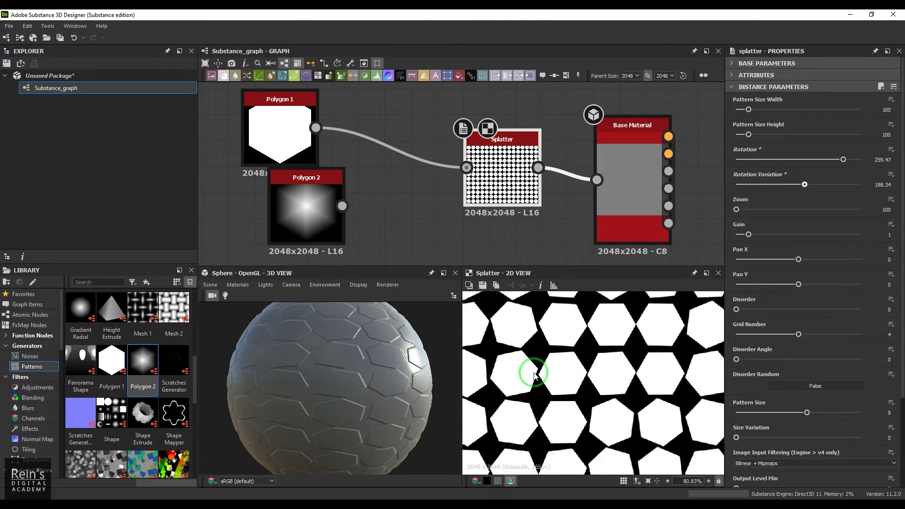
- Reset Rotation and Rotation Variation to 0 and raise Zoom to 1930.57
{"action": "left_click", "coordinate": [891, 149]}
{"action": "left_click", "coordinate": [862, 172]}
{"action": "left_click", "coordinate": [896, 175]}
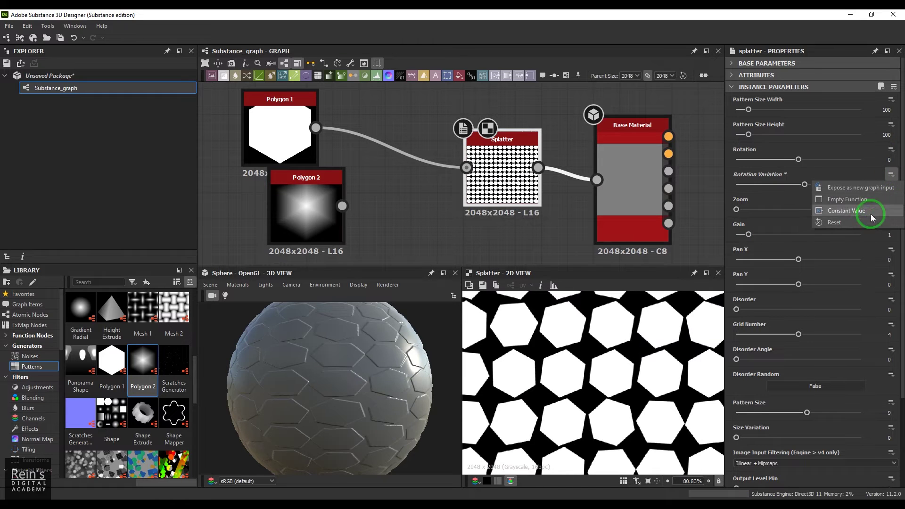
{"action": "left_click", "coordinate": [861, 231]}
{"action": "left_click", "coordinate": [886, 180]}
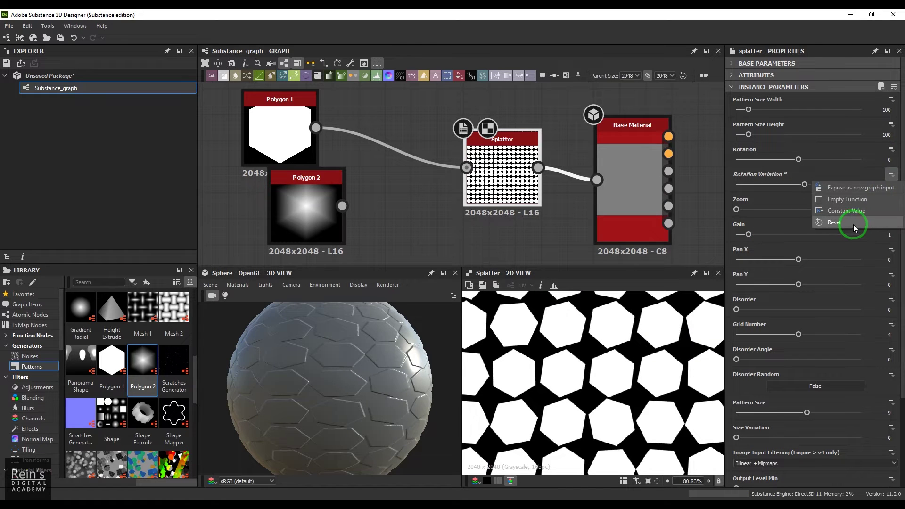
{"action": "left_click", "coordinate": [853, 224]}
{"action": "left_click_drag", "start_coordinate": [738, 211], "coordinate": [764, 210]}
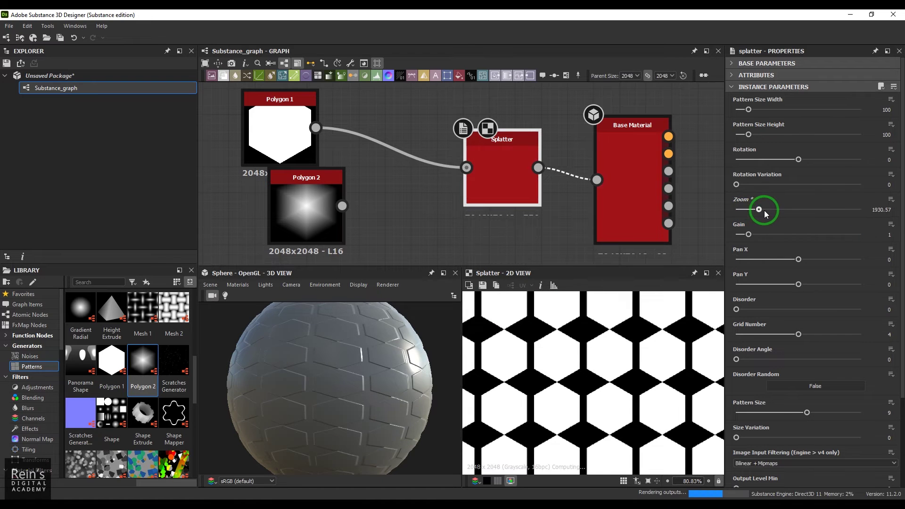
{"action": "scroll", "coordinate": [632, 373], "scroll_direction": "down", "scroll_amount": 5}
{"action": "scroll", "coordinate": [633, 372], "scroll_direction": "down", "scroll_amount": 5}
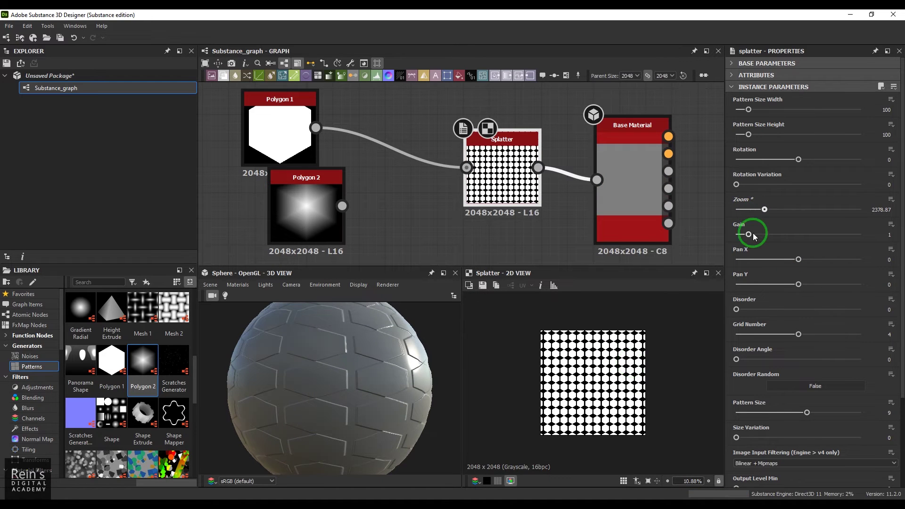
{"action": "left_click_drag", "start_coordinate": [753, 234], "coordinate": [794, 216]}
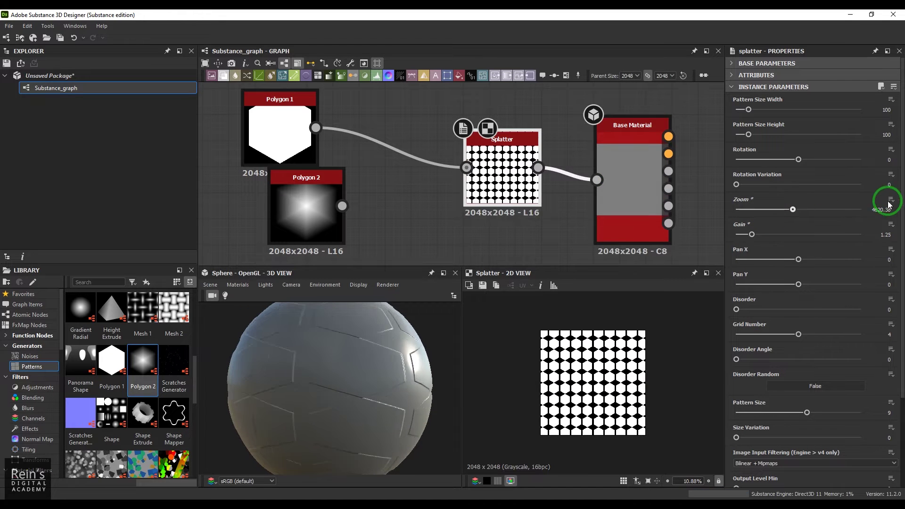
{"action": "left_click", "coordinate": [889, 203]}
{"action": "left_click", "coordinate": [846, 246]}
{"action": "left_click", "coordinate": [543, 360]}
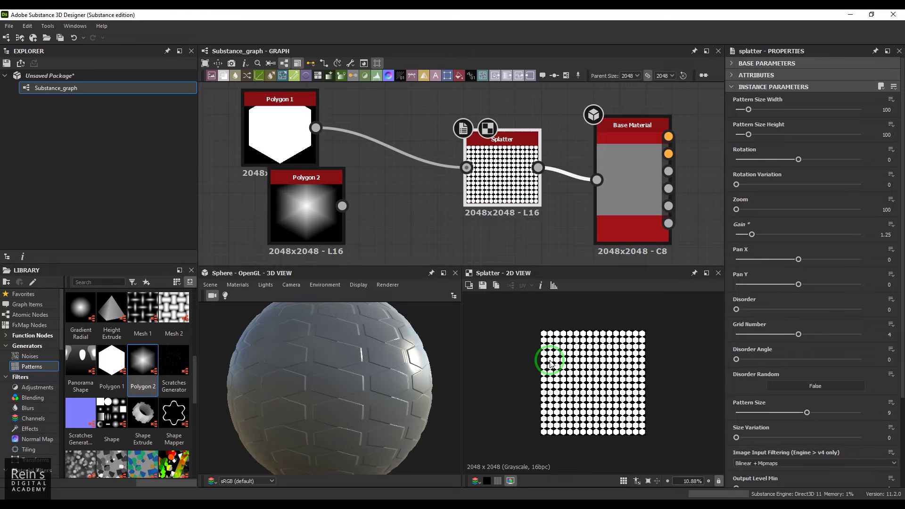
{"action": "left_click", "coordinate": [891, 223]}
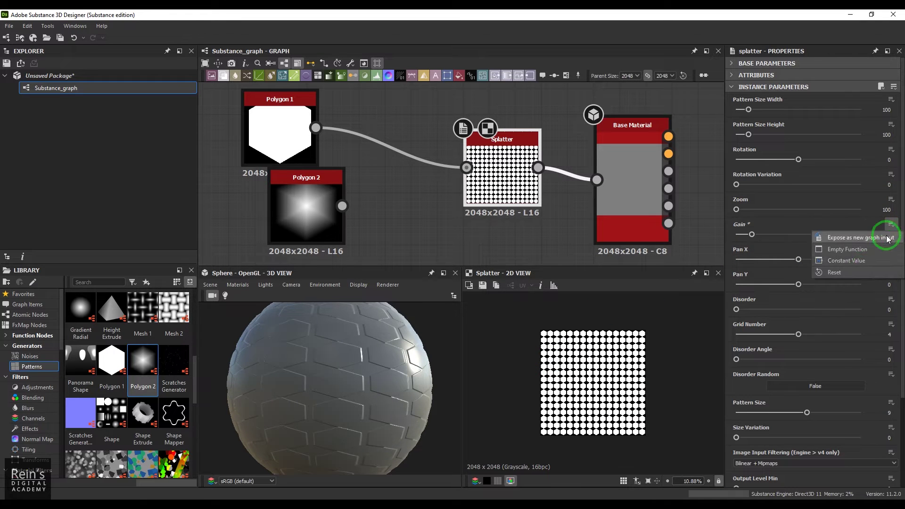
{"action": "left_click", "coordinate": [850, 268]}
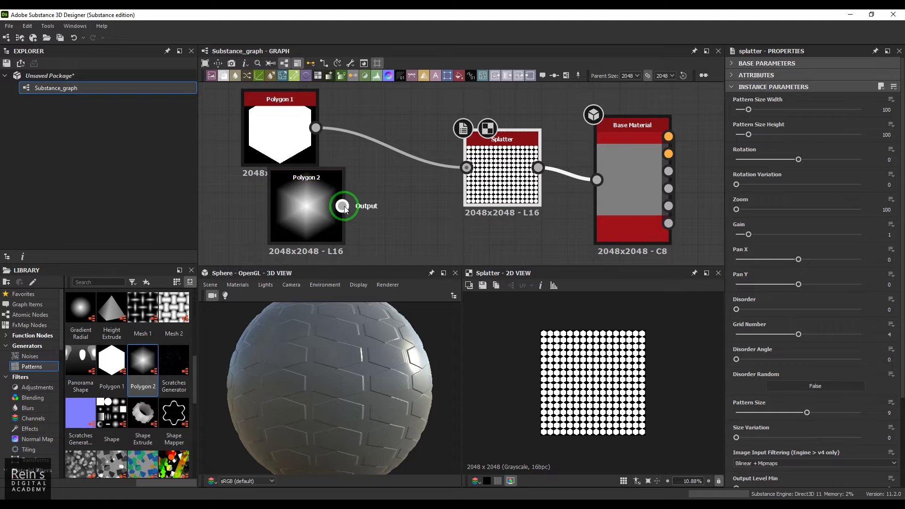
- Feed the soft Polygon 2 back into the Splatter and test Gain values 2.7, 0 and 0.83
{"action": "left_click_drag", "start_coordinate": [342, 205], "coordinate": [466, 167]}
{"action": "scroll", "coordinate": [595, 388], "scroll_direction": "up", "scroll_amount": 5}
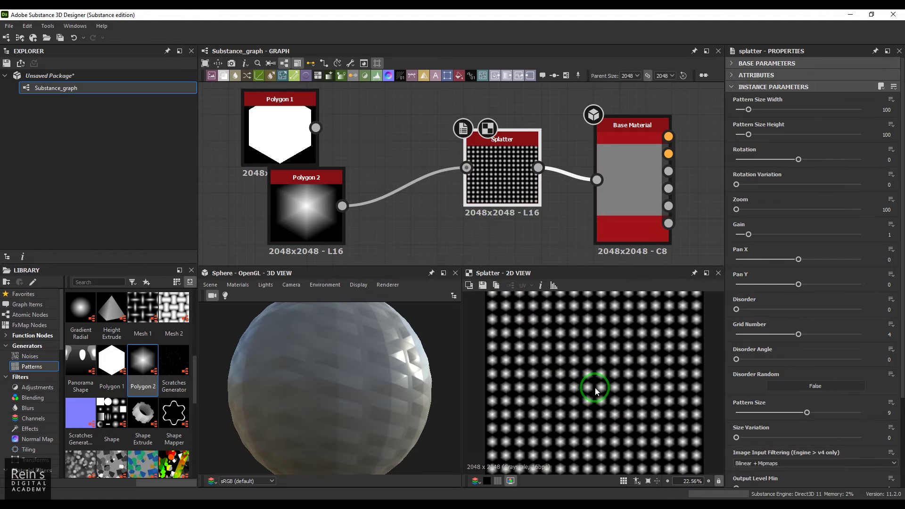
{"action": "left_click_drag", "start_coordinate": [748, 234], "coordinate": [770, 235]}
{"action": "left_click", "coordinate": [367, 407]}
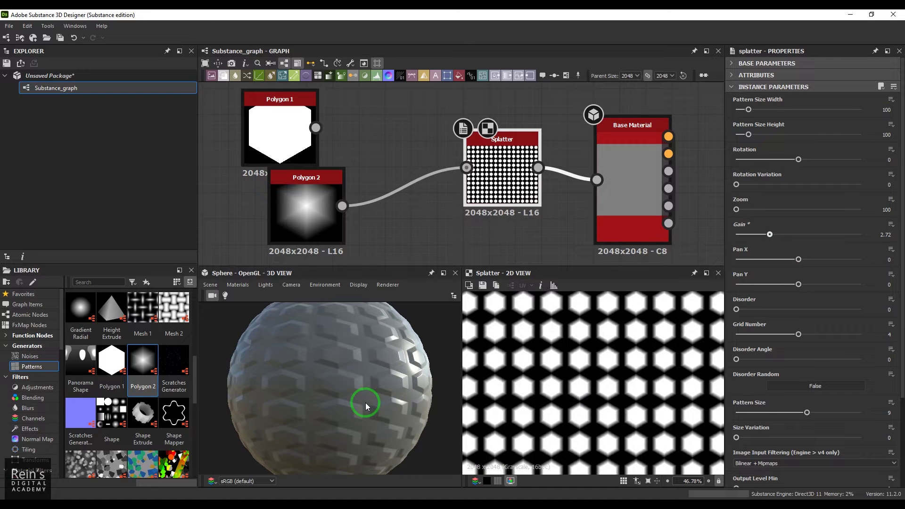
{"action": "left_click_drag", "start_coordinate": [367, 395], "coordinate": [374, 414]}
{"action": "scroll", "coordinate": [318, 392], "scroll_direction": "up", "scroll_amount": 3}
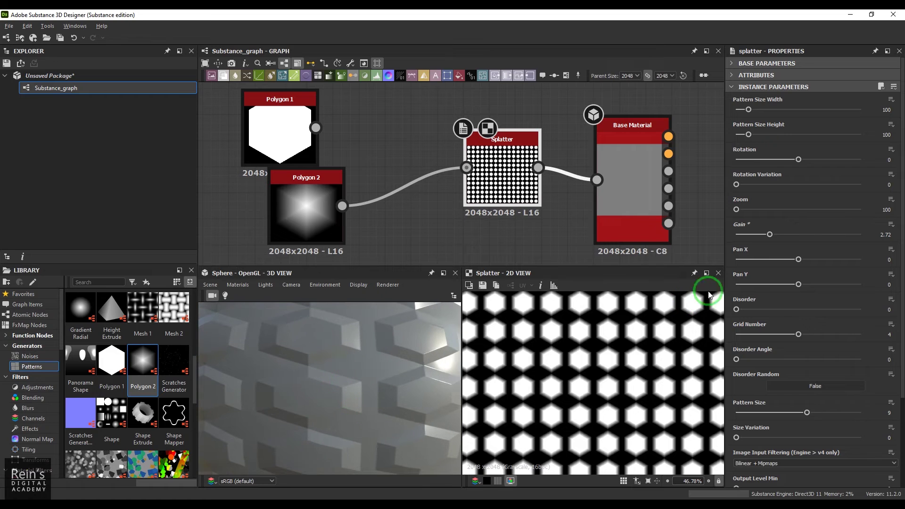
{"action": "left_click_drag", "start_coordinate": [770, 234], "coordinate": [746, 239]}
{"action": "left_click_drag", "start_coordinate": [325, 421], "coordinate": [349, 375]}
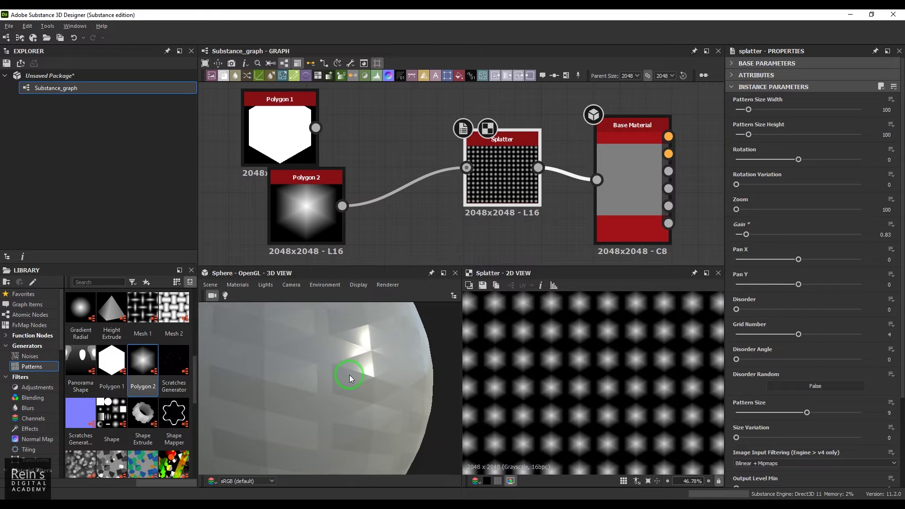
- Reset Gain to its default of 1 and lower the Grid Number to 1
{"action": "left_click_drag", "start_coordinate": [745, 234], "coordinate": [772, 242]}
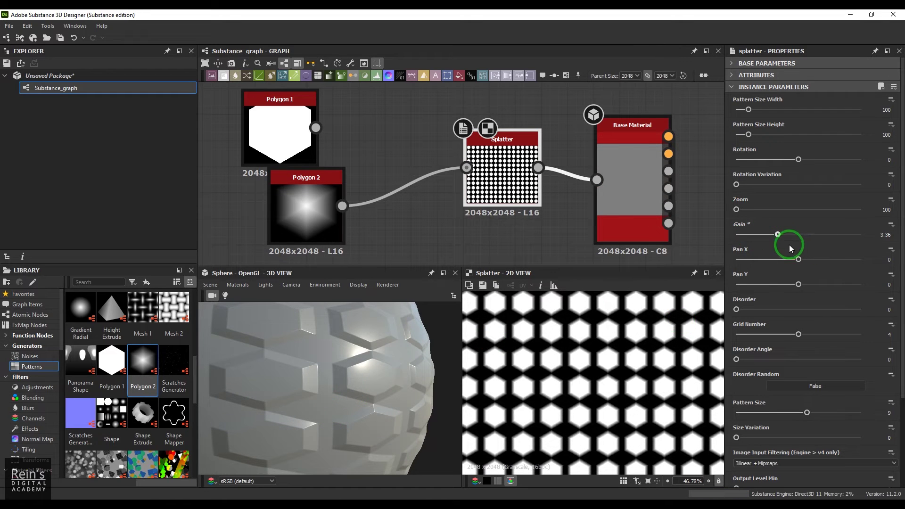
{"action": "left_click", "coordinate": [891, 224]}
{"action": "left_click", "coordinate": [834, 272]}
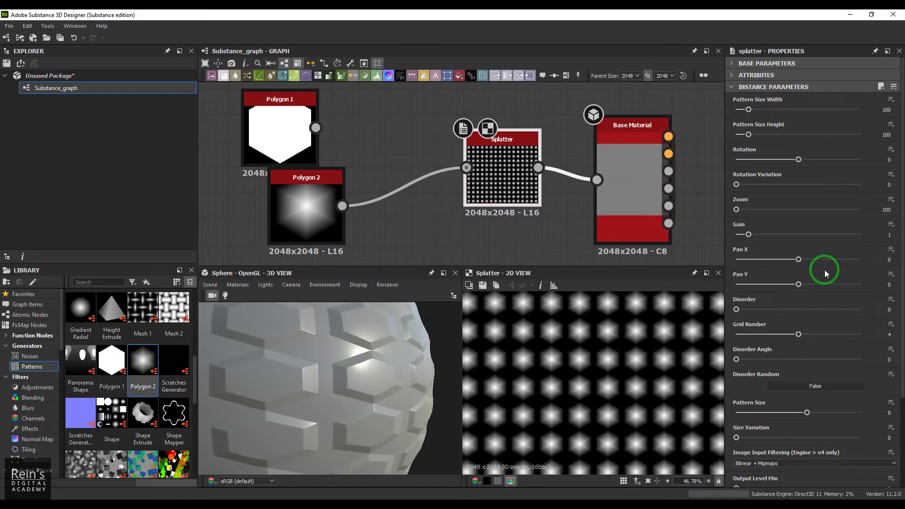
{"action": "scroll", "coordinate": [539, 355], "scroll_direction": "down", "scroll_amount": 5}
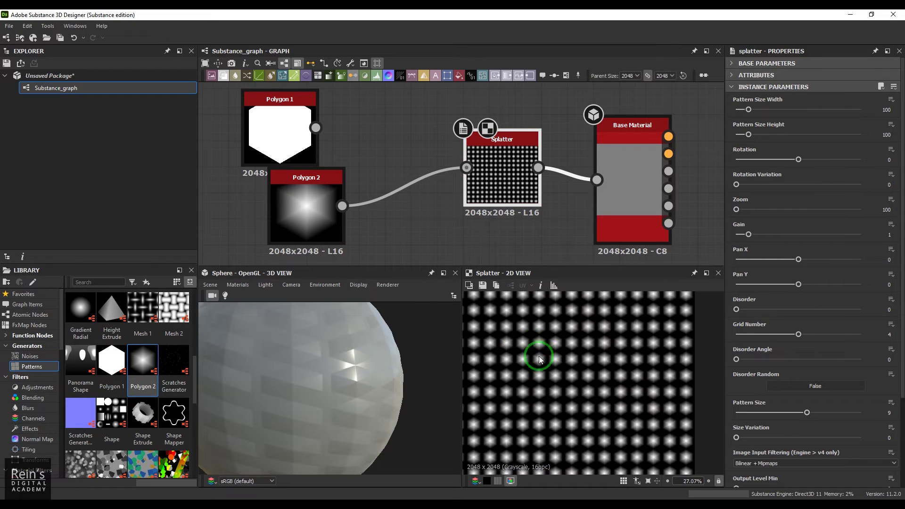
{"action": "left_click_drag", "start_coordinate": [793, 335], "coordinate": [750, 345]}
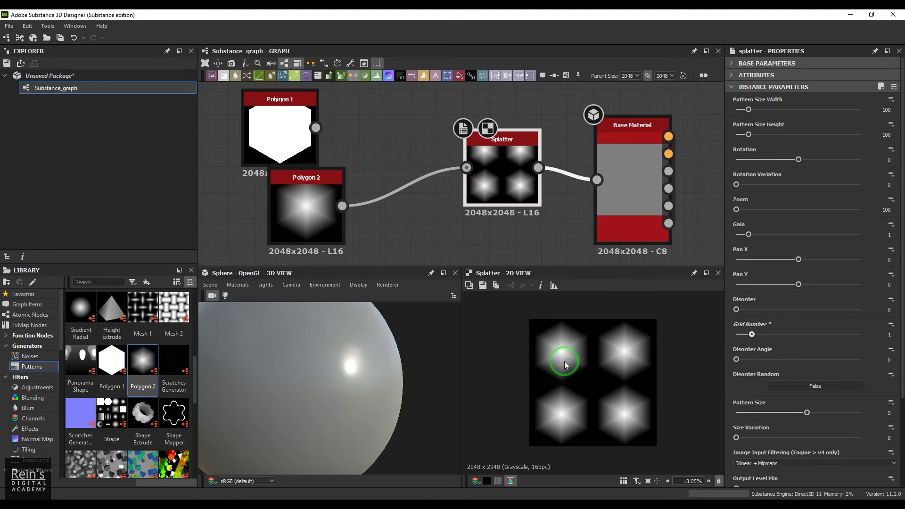
- Offset the splatter pattern horizontally with Pan X and vertically with Pan Y
{"action": "scroll", "coordinate": [571, 373], "scroll_direction": "down", "scroll_amount": 1}
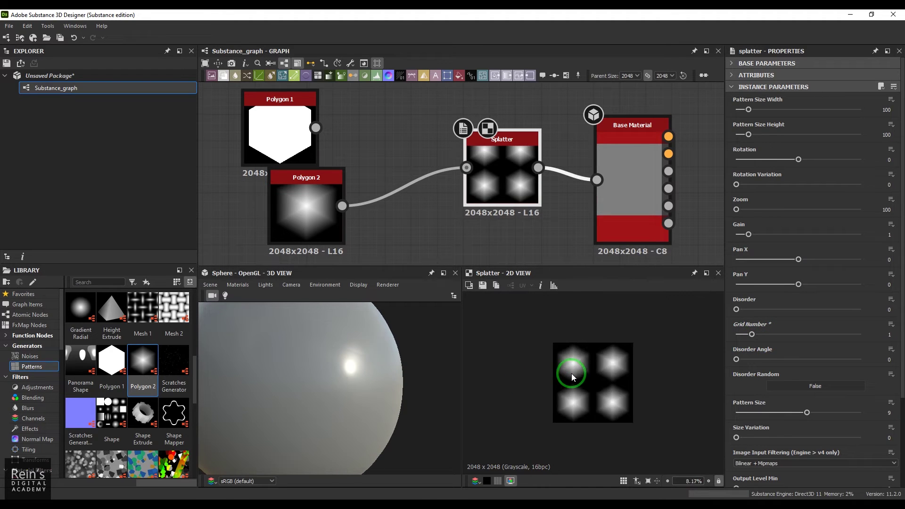
{"action": "scroll", "coordinate": [572, 373], "scroll_direction": "up", "scroll_amount": 3}
{"action": "left_click_drag", "start_coordinate": [799, 256], "coordinate": [847, 258]}
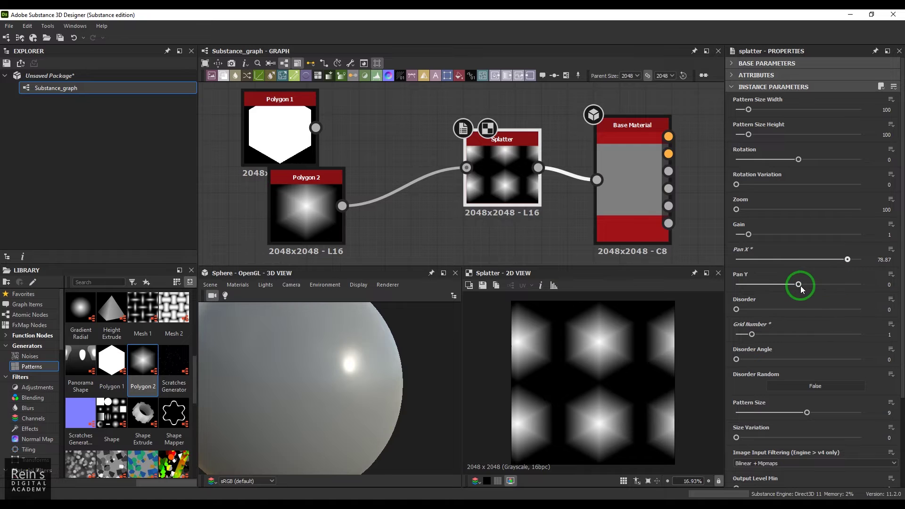
{"action": "left_click_drag", "start_coordinate": [801, 286], "coordinate": [787, 287]}
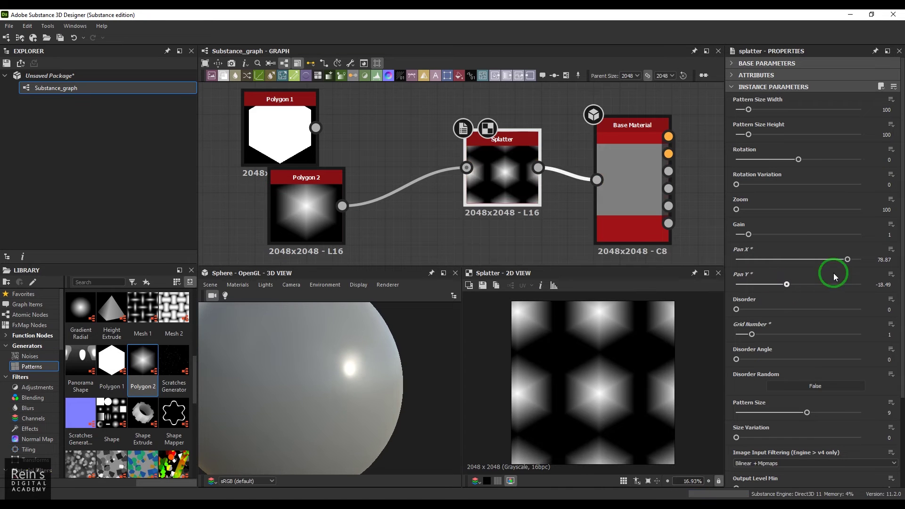
- Reset Pan X and Pan Y back to 0
{"action": "left_click", "coordinate": [891, 249]}
{"action": "left_click", "coordinate": [854, 297]}
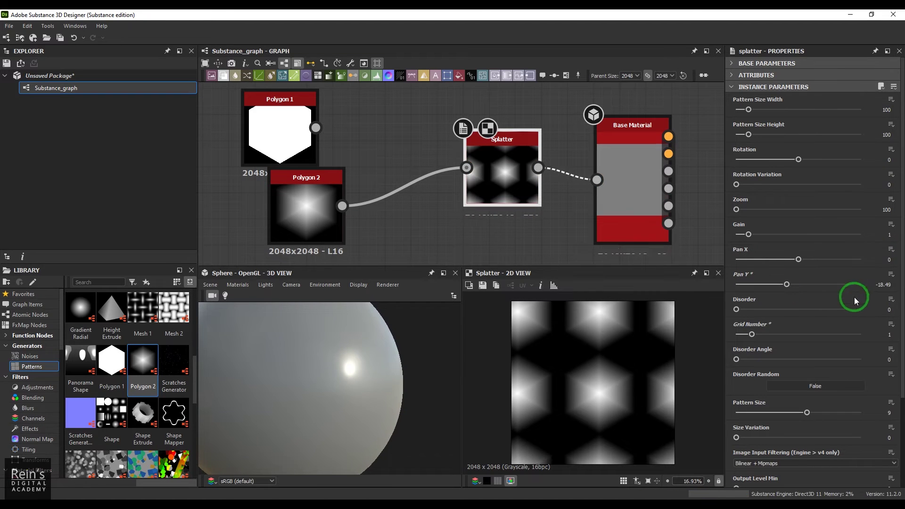
{"action": "left_click", "coordinate": [891, 274]}
{"action": "left_click", "coordinate": [870, 324]}
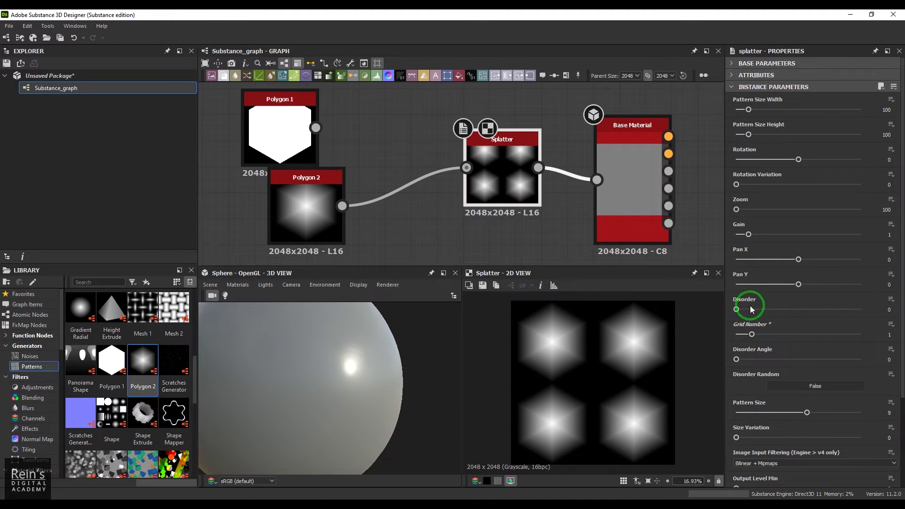
- Set Grid Number 3, Disorder 100 and Disorder Angle 153.51 to scatter the hexagons irregularly
{"action": "left_click_drag", "start_coordinate": [752, 334], "coordinate": [769, 335]}
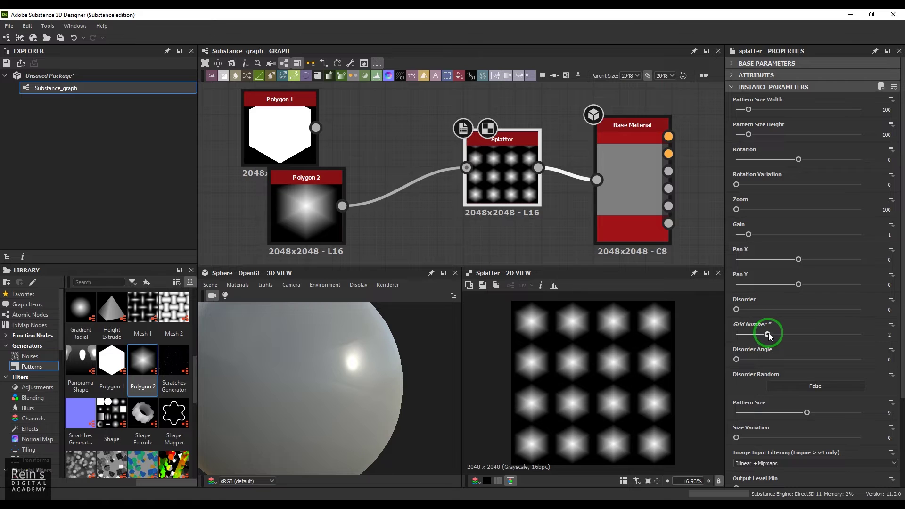
{"action": "left_click_drag", "start_coordinate": [736, 309], "coordinate": [861, 304]}
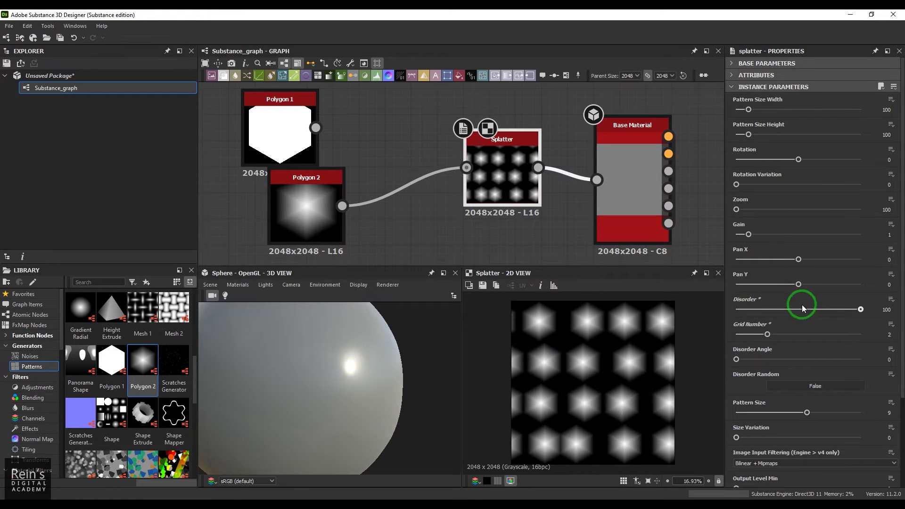
{"action": "left_click_drag", "start_coordinate": [775, 337], "coordinate": [786, 334]}
{"action": "left_click_drag", "start_coordinate": [854, 312], "coordinate": [745, 311]}
{"action": "scroll", "coordinate": [548, 405], "scroll_direction": "up", "scroll_amount": 3}
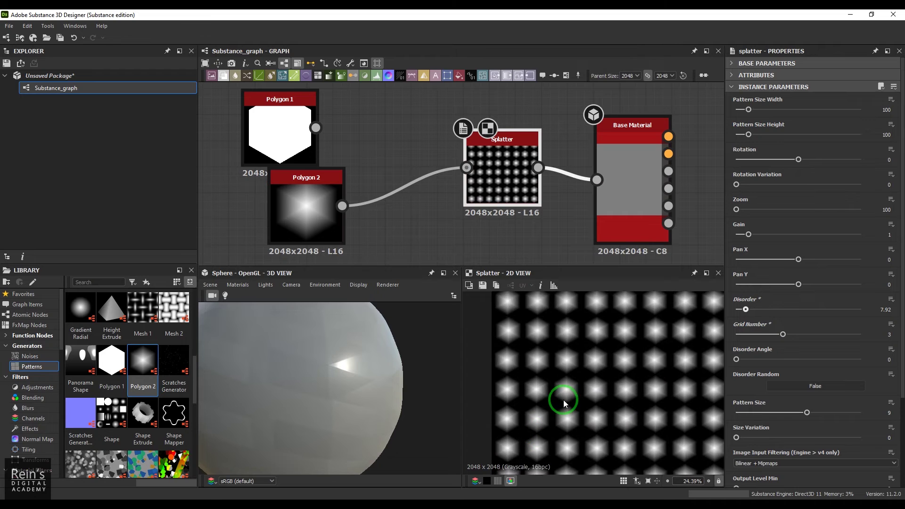
{"action": "left_click_drag", "start_coordinate": [754, 310], "coordinate": [891, 308]}
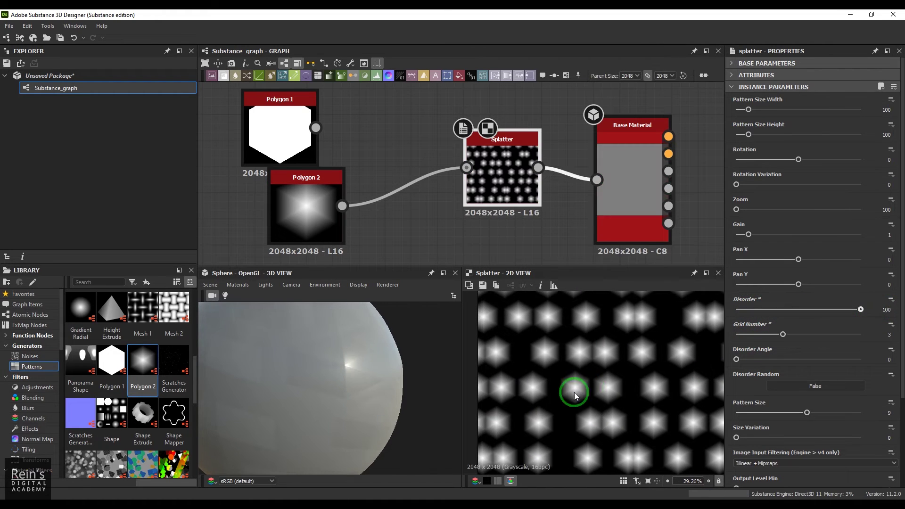
{"action": "scroll", "coordinate": [580, 389], "scroll_direction": "down", "scroll_amount": 3}
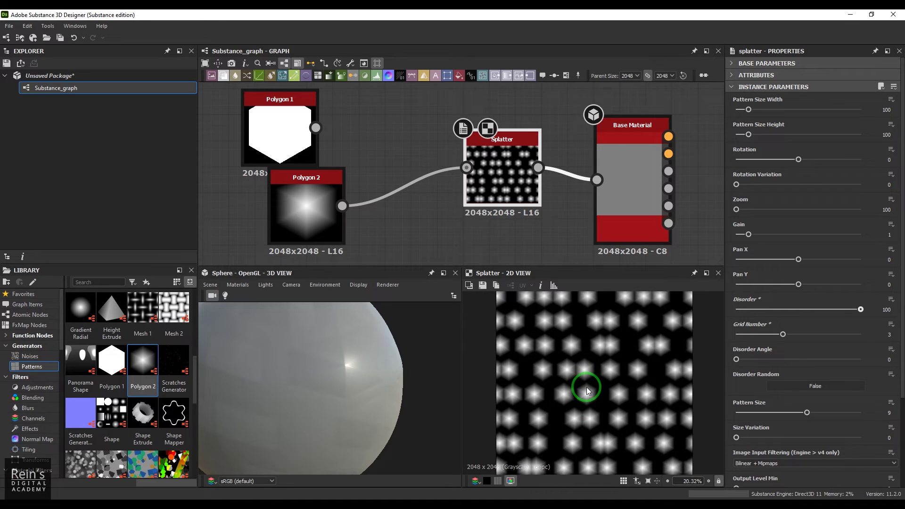
{"action": "left_click_drag", "start_coordinate": [737, 360], "coordinate": [791, 370]}
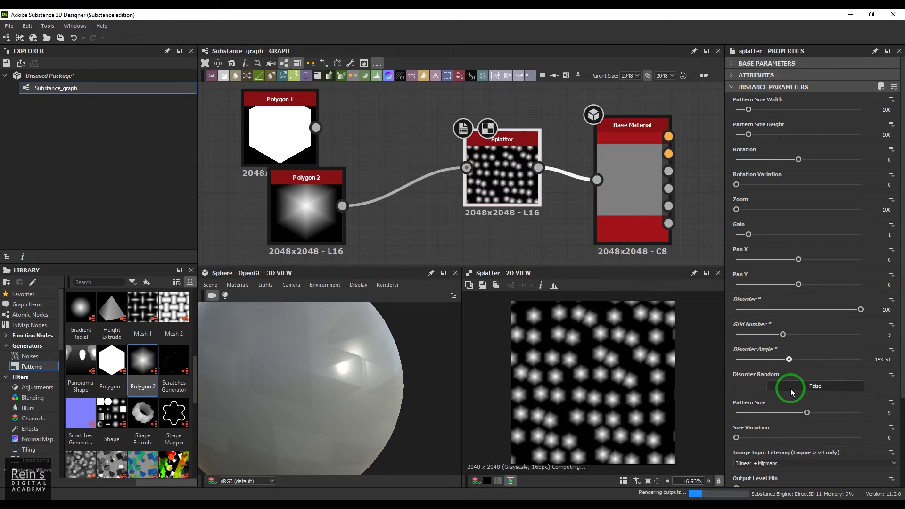
- Turn Disorder Random on and experiment with a larger Disorder Angle and Pattern Size 10
{"action": "left_click", "coordinate": [791, 388]}
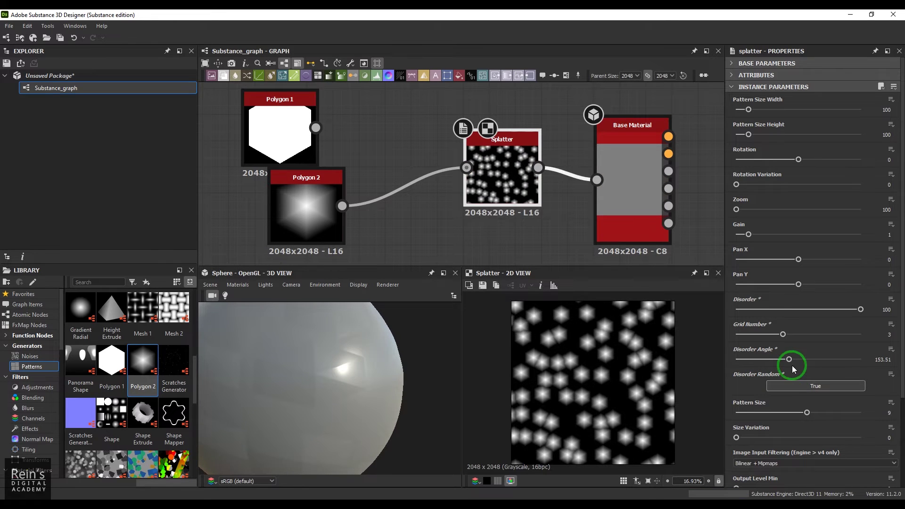
{"action": "left_click_drag", "start_coordinate": [791, 360], "coordinate": [841, 362]}
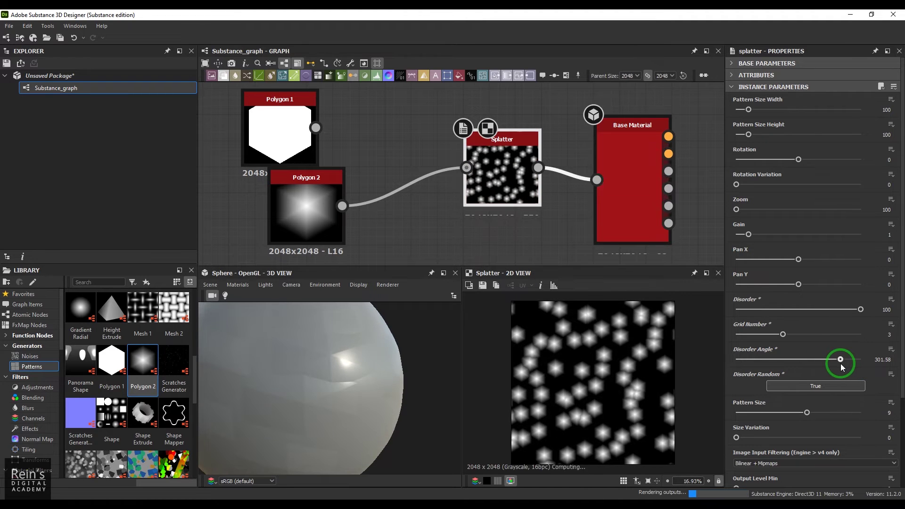
{"action": "left_click_drag", "start_coordinate": [807, 412], "coordinate": [821, 396]}
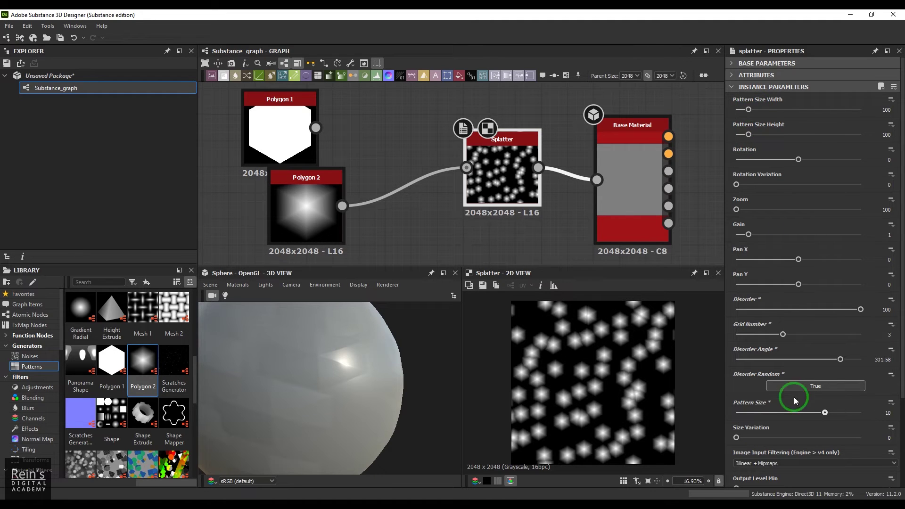
{"action": "left_click_drag", "start_coordinate": [824, 414], "coordinate": [757, 412]}
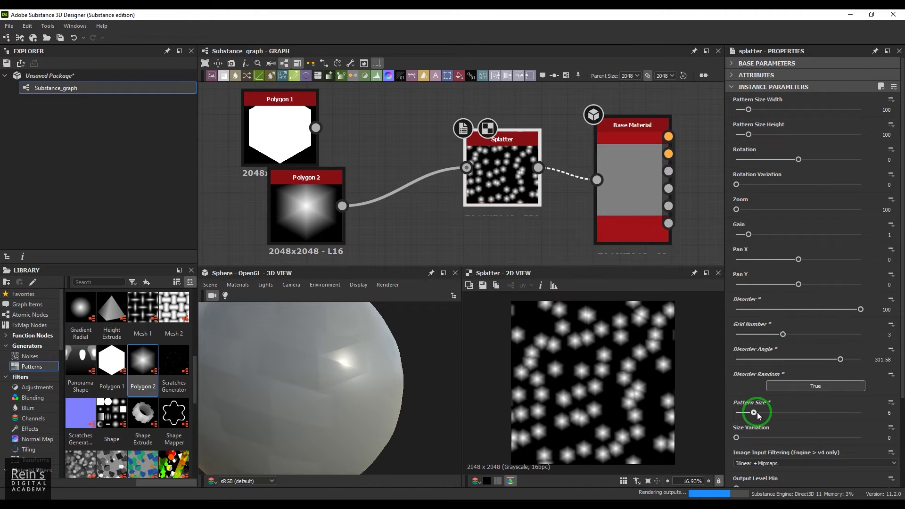
- Reset Pattern Size to 9 and Disorder Angle and Disorder to 0
{"action": "left_click", "coordinate": [891, 404]}
{"action": "left_click", "coordinate": [849, 445]}
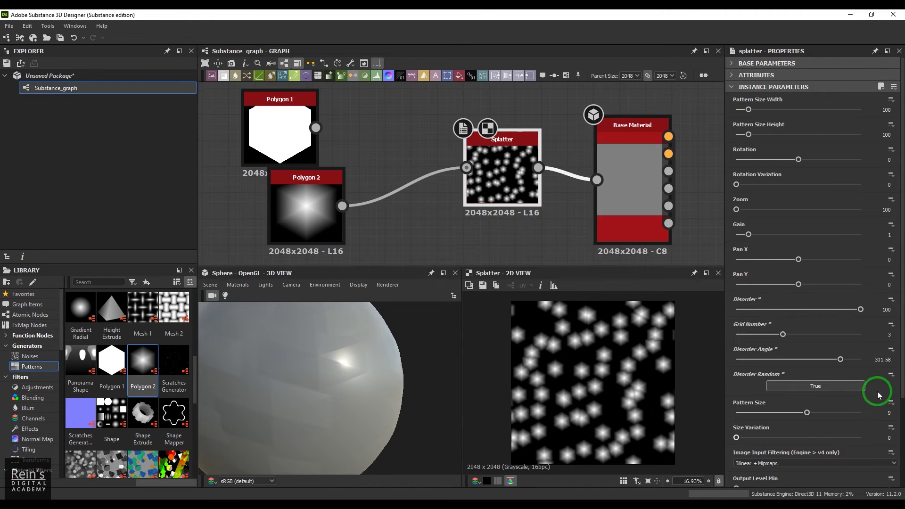
{"action": "left_click", "coordinate": [891, 349]}
{"action": "left_click", "coordinate": [851, 390]}
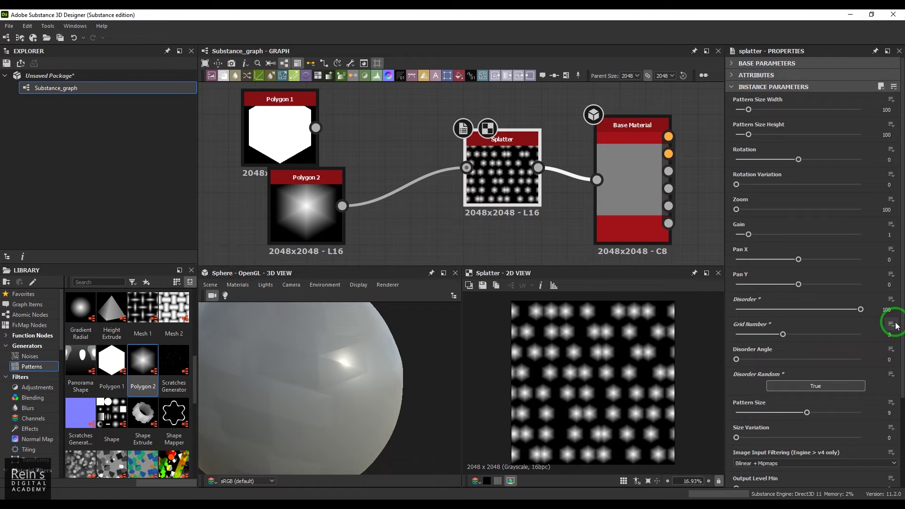
{"action": "left_click", "coordinate": [891, 299]}
{"action": "left_click", "coordinate": [851, 341]}
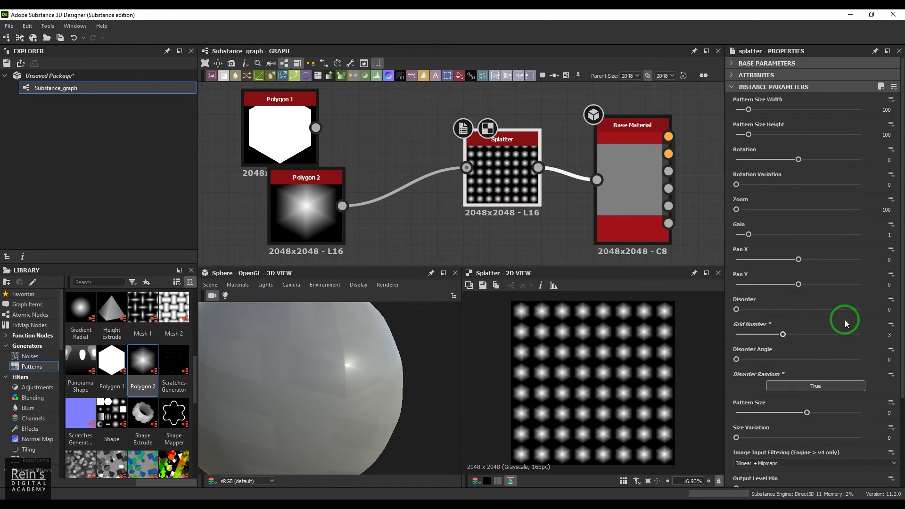
- Set Size Variation to 100, keep Image Input Filtering at Bilinear + Mipmaps, and nudge Output Level Min to 0.04
{"action": "left_click_drag", "start_coordinate": [747, 441], "coordinate": [875, 440]}
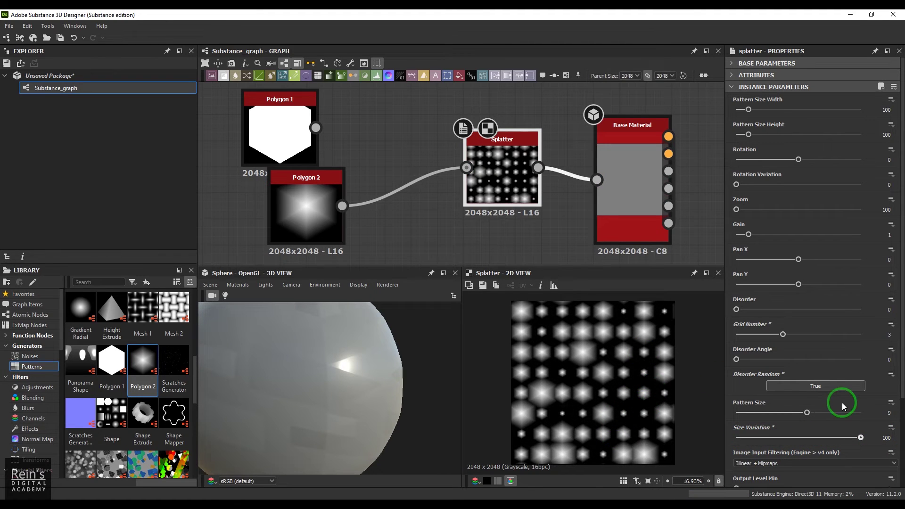
{"action": "scroll", "coordinate": [827, 403], "scroll_direction": "down", "scroll_amount": 4}
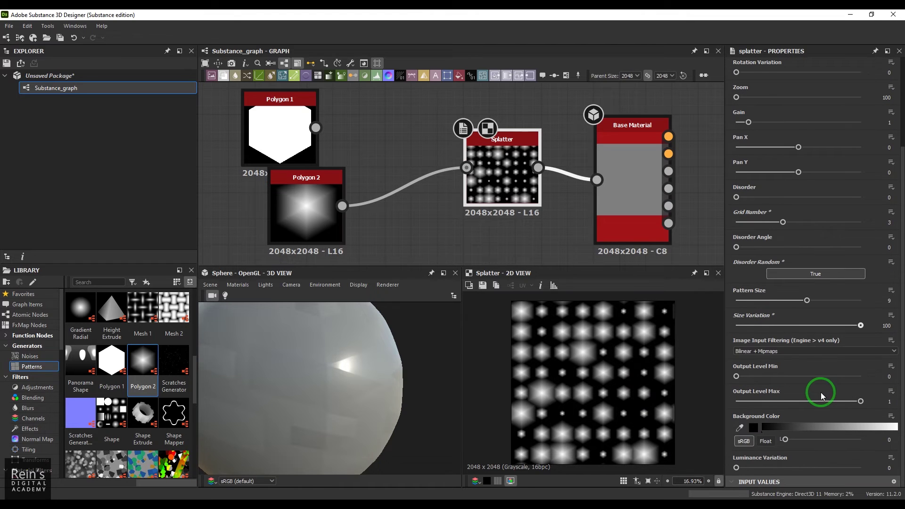
{"action": "left_click", "coordinate": [790, 353]}
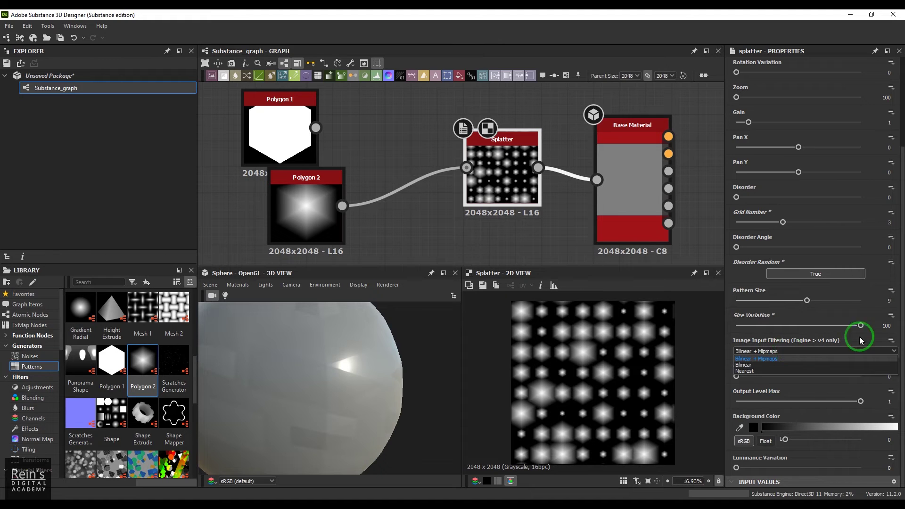
{"action": "left_click", "coordinate": [903, 328]}
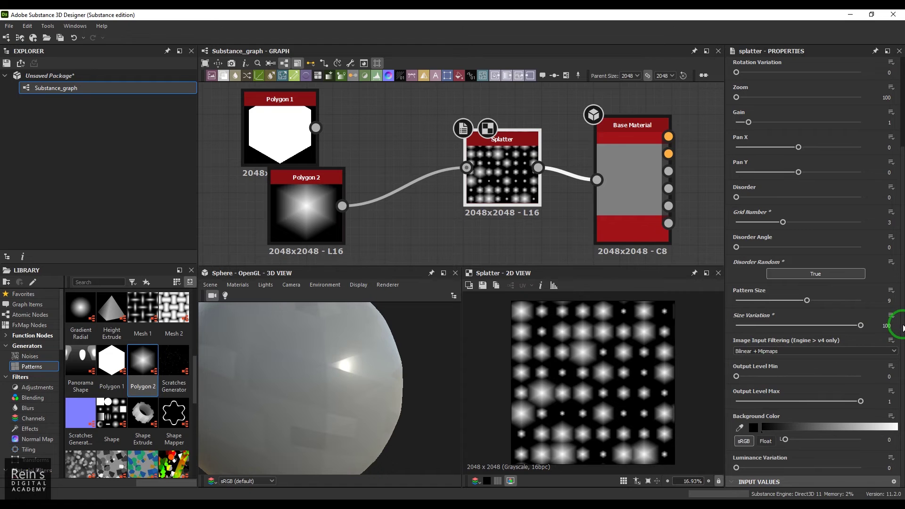
{"action": "mouse_move", "coordinate": [736, 377]}
{"action": "left_mouse_down"}
{"action": "mouse_move", "coordinate": [810, 377]}
{"action": "mouse_move", "coordinate": [735, 375]}
{"action": "left_mouse_up"}
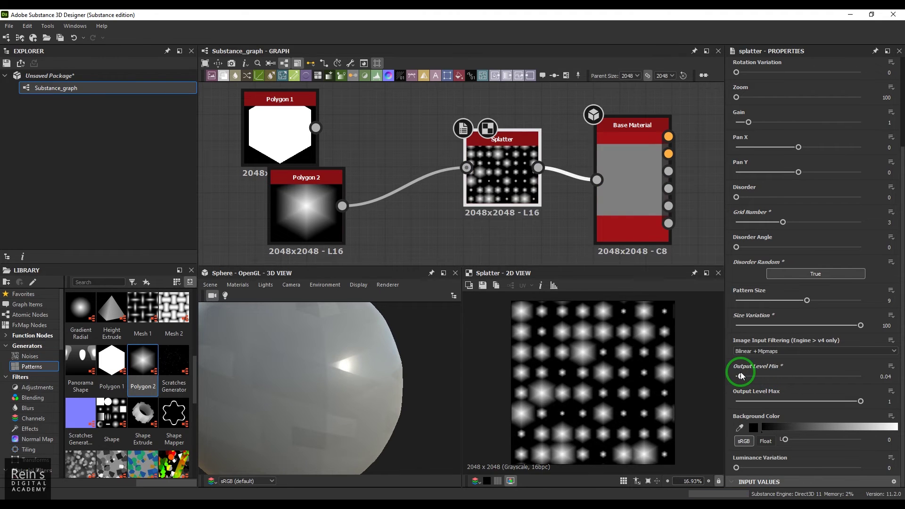
- Try narrower output levels: Min 0.36 and Max 0.64, then reset them and lower Max again
{"action": "left_click_drag", "start_coordinate": [735, 376], "coordinate": [781, 376]}
{"action": "left_click_drag", "start_coordinate": [860, 401], "coordinate": [809, 401]}
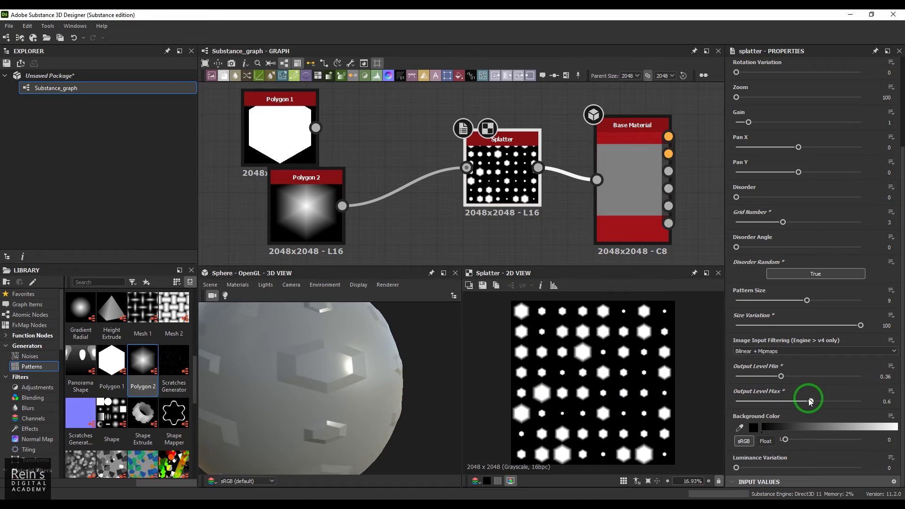
{"action": "left_click_drag", "start_coordinate": [808, 399], "coordinate": [892, 414]}
{"action": "left_click_drag", "start_coordinate": [779, 376], "coordinate": [709, 377]}
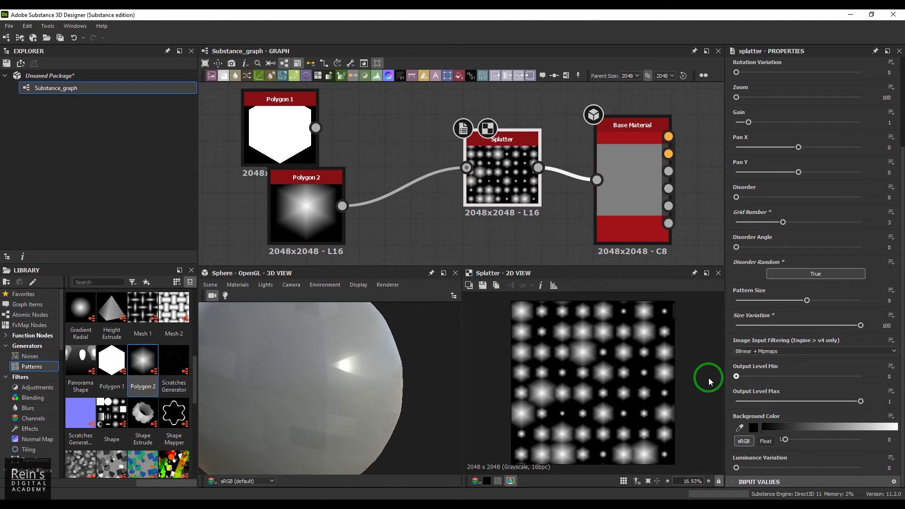
{"action": "left_click_drag", "start_coordinate": [860, 402], "coordinate": [809, 409]}
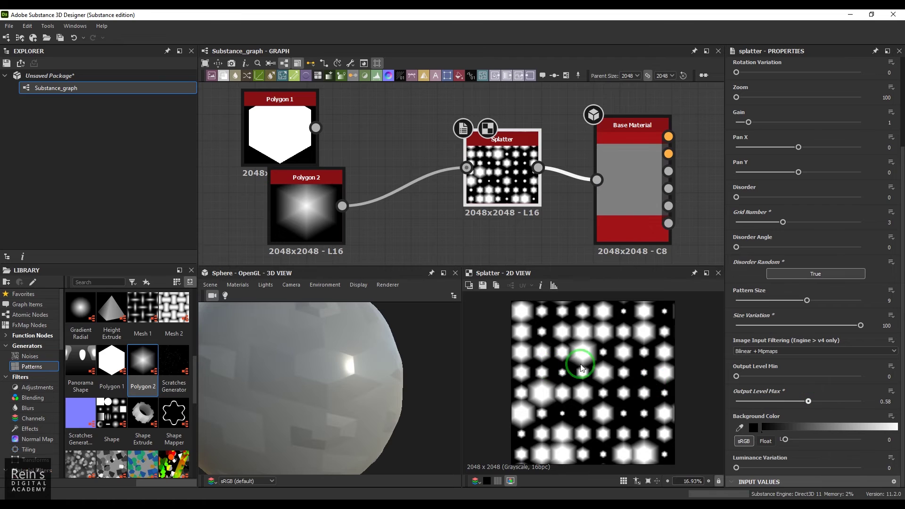
{"action": "scroll", "coordinate": [590, 351], "scroll_direction": "up", "scroll_amount": 3}
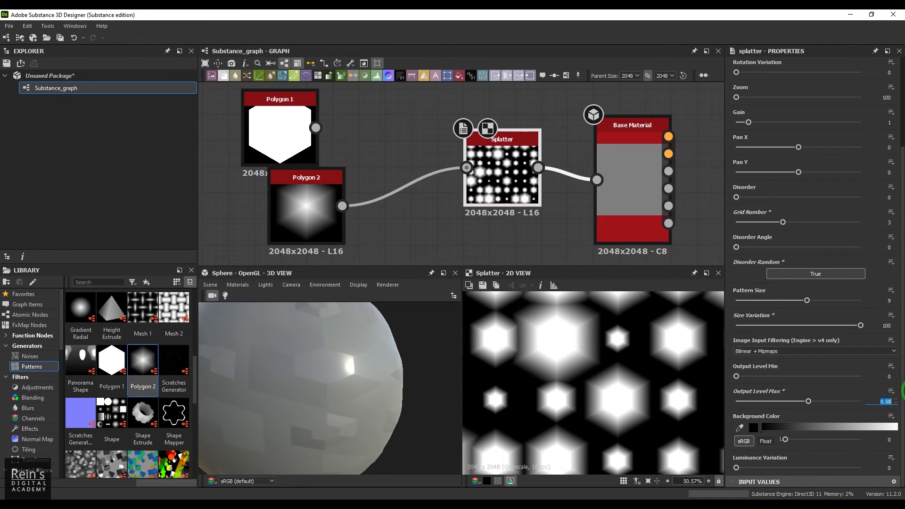
- Enter Output Level Max 0.5 and Min 0.25, then restore Min to 0 and Max to 1
{"action": "type", "text": "0.5"}
{"action": "key", "text": "Return"}
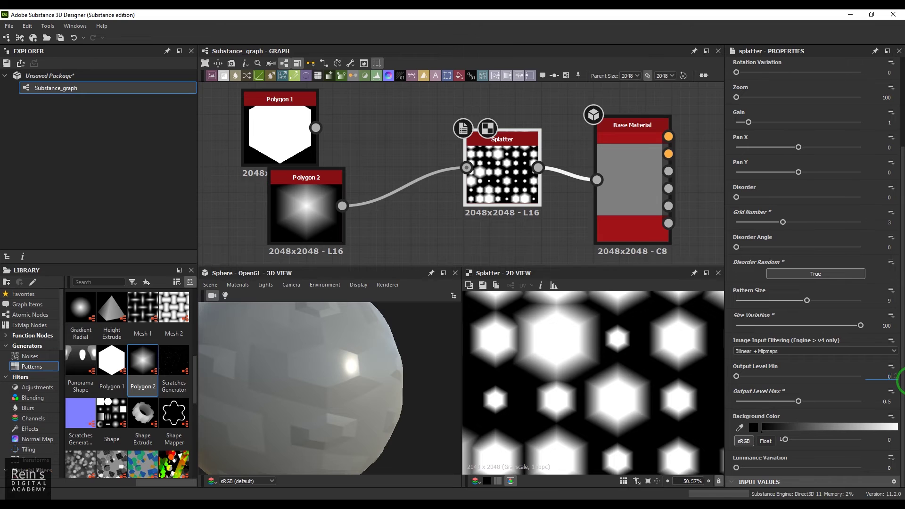
{"action": "key", "text": "Return"}
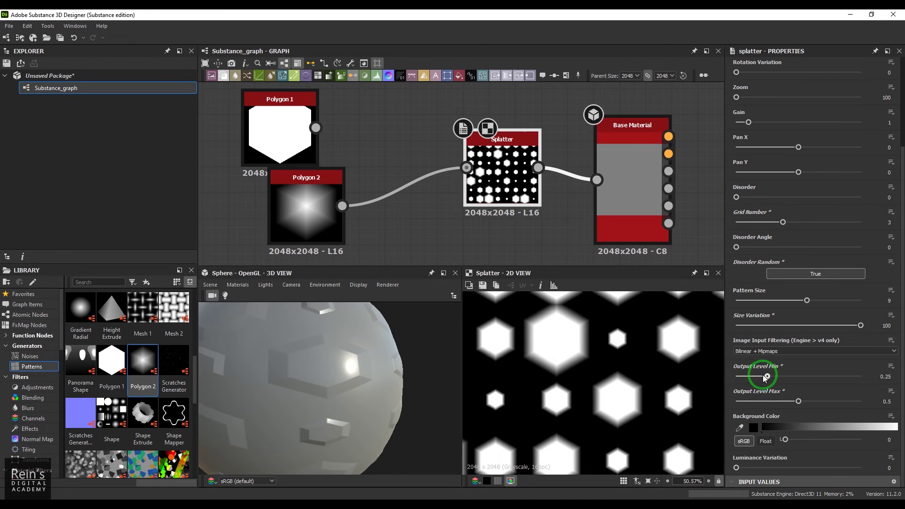
{"action": "mouse_move", "coordinate": [767, 377]}
{"action": "left_mouse_down"}
{"action": "mouse_move", "coordinate": [739, 376]}
{"action": "mouse_move", "coordinate": [750, 376]}
{"action": "left_mouse_up"}
{"action": "left_click", "coordinate": [879, 377]}
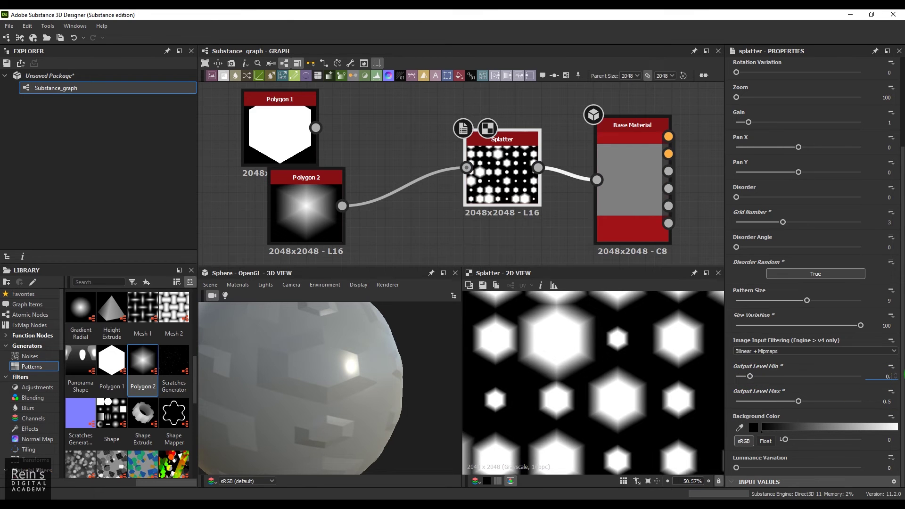
{"action": "type", "text": "0.25"}
{"action": "key", "text": "Return"}
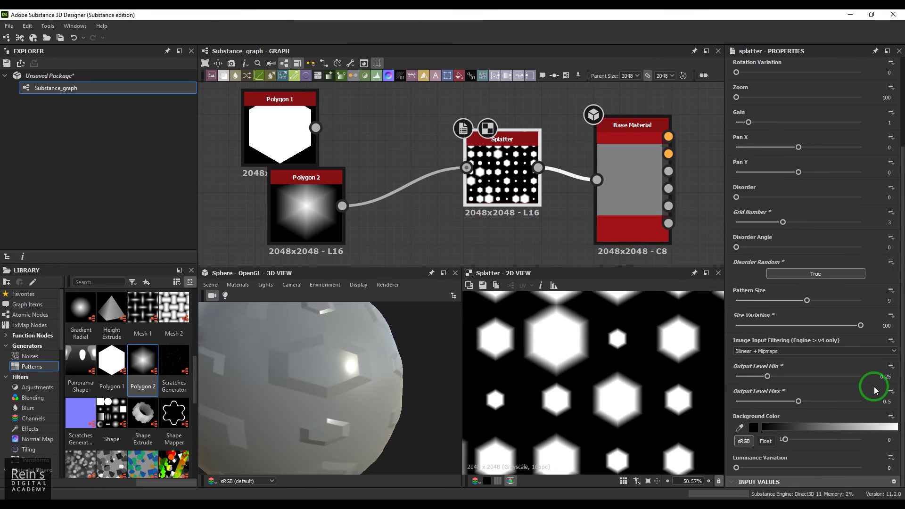
{"action": "left_click_drag", "start_coordinate": [768, 377], "coordinate": [734, 377]}
{"action": "left_click_drag", "start_coordinate": [798, 401], "coordinate": [889, 403]}
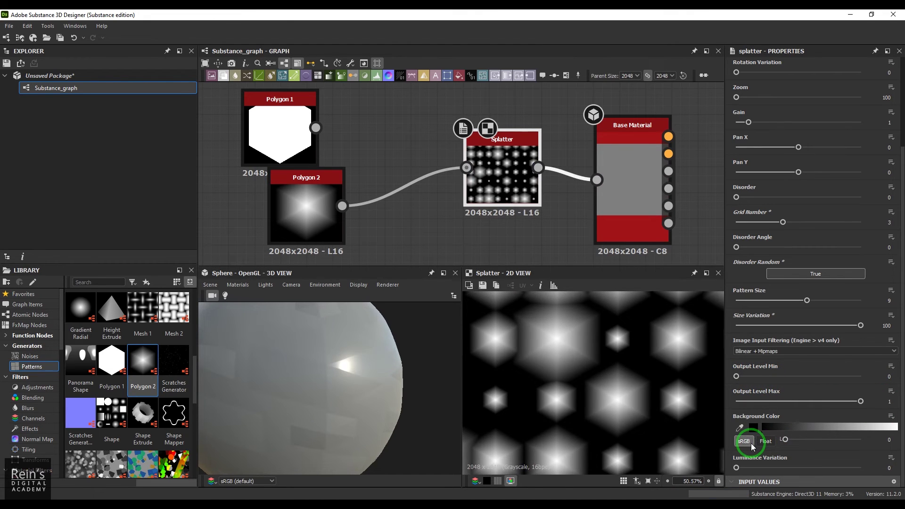
- Try pure red as the Splatter Background Color, comparing the colour with sRGB on and off
{"action": "left_click", "coordinate": [751, 443]}
{"action": "left_click", "coordinate": [752, 430]}
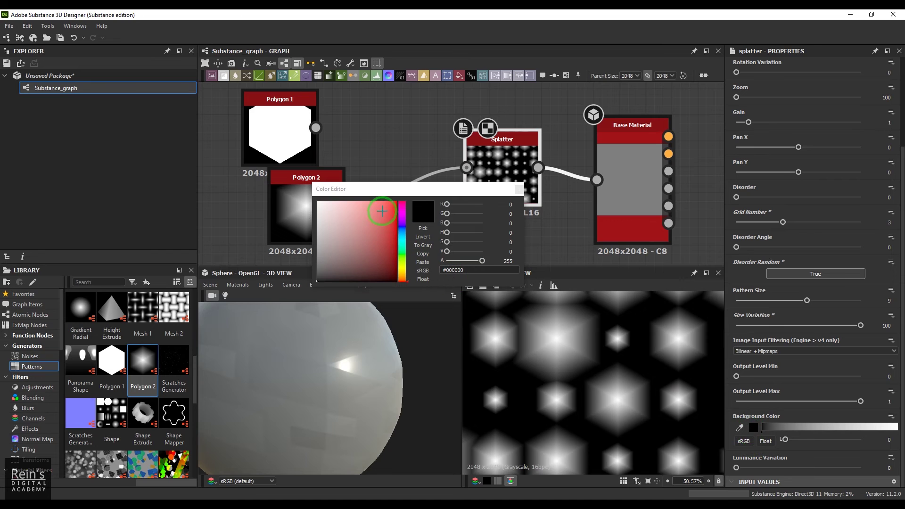
{"action": "left_click_drag", "start_coordinate": [382, 212], "coordinate": [397, 201]}
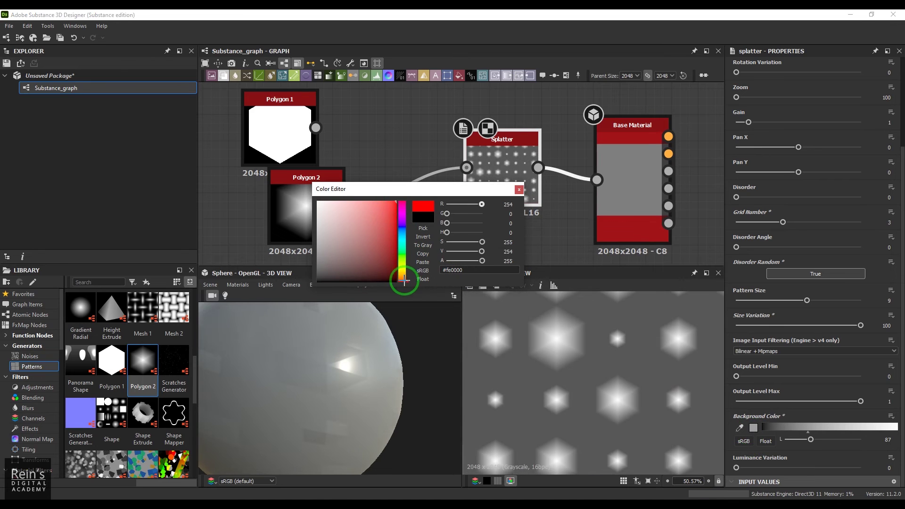
{"action": "left_click", "coordinate": [746, 444]}
{"action": "left_click", "coordinate": [527, 196]}
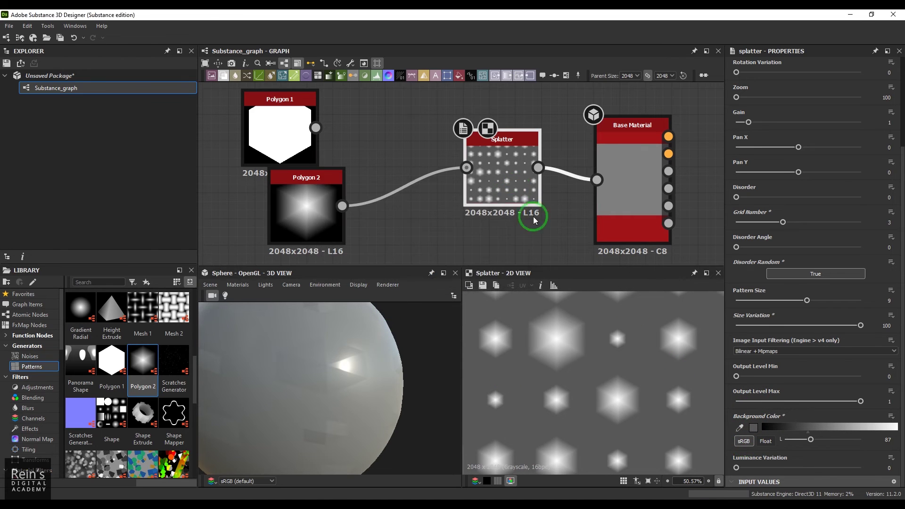
{"action": "left_click", "coordinate": [745, 442]}
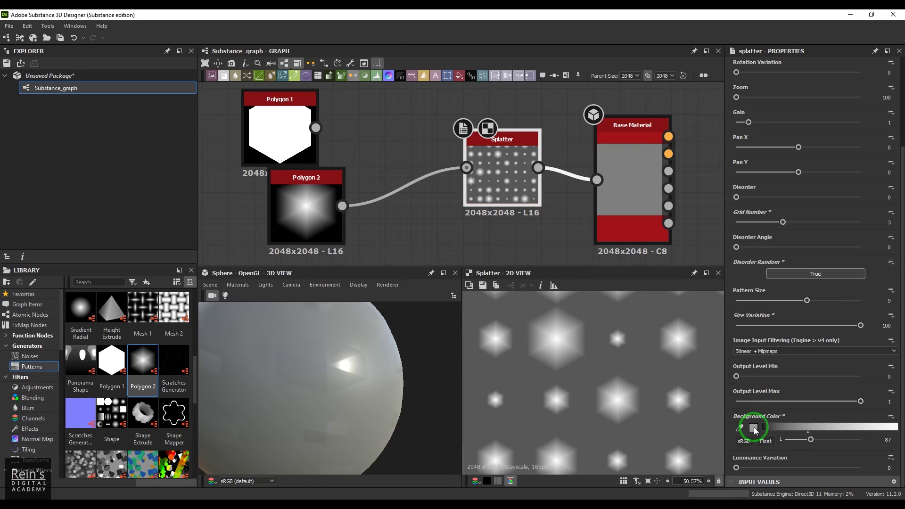
{"action": "left_click", "coordinate": [754, 428]}
{"action": "left_click", "coordinate": [748, 440]}
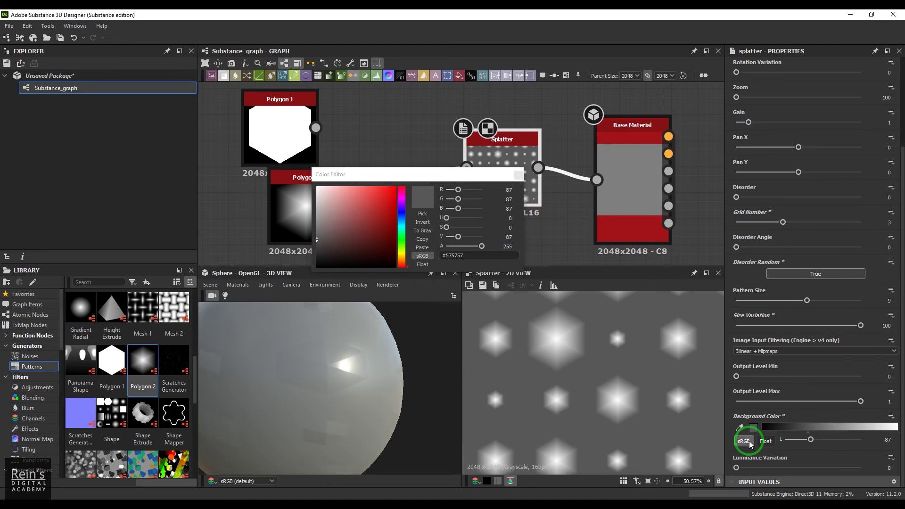
{"action": "left_click", "coordinate": [749, 440]}
{"action": "left_click", "coordinate": [748, 441]}
{"action": "left_click", "coordinate": [517, 176]}
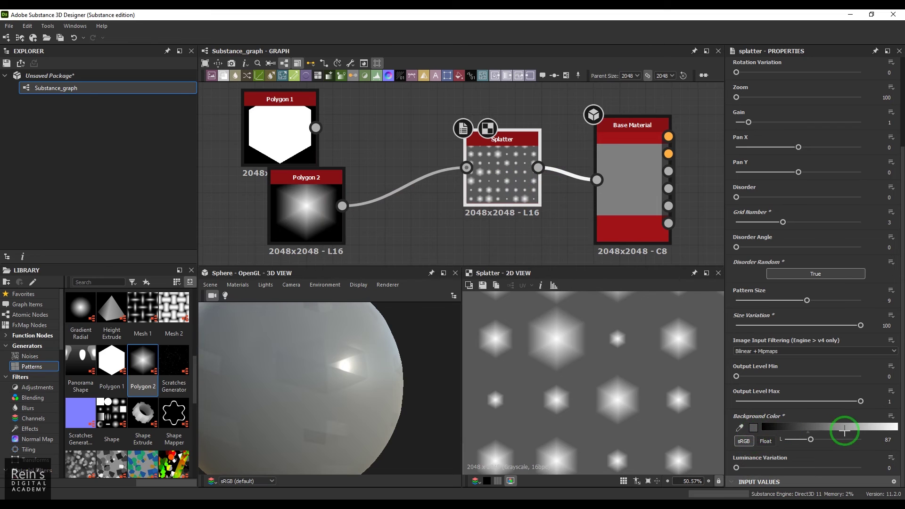
- Pick a bright red, then brighten the Background Color's L value to 252, shown as a float
{"action": "left_click", "coordinate": [753, 428]}
{"action": "left_click", "coordinate": [395, 174]}
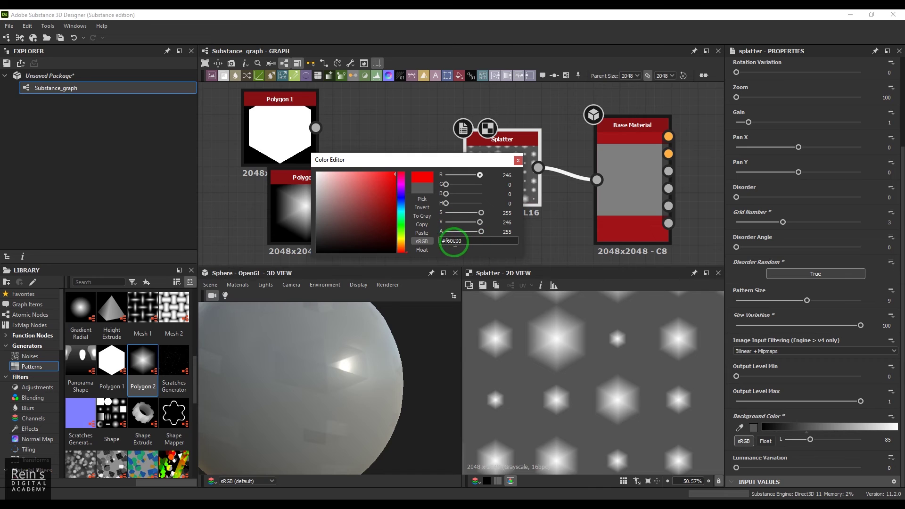
{"action": "left_click", "coordinate": [518, 162]}
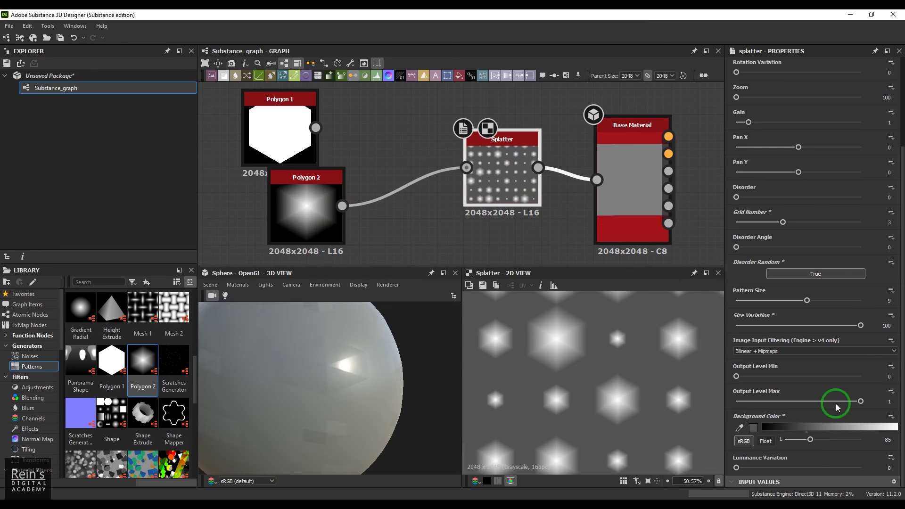
{"action": "left_click", "coordinate": [765, 441]}
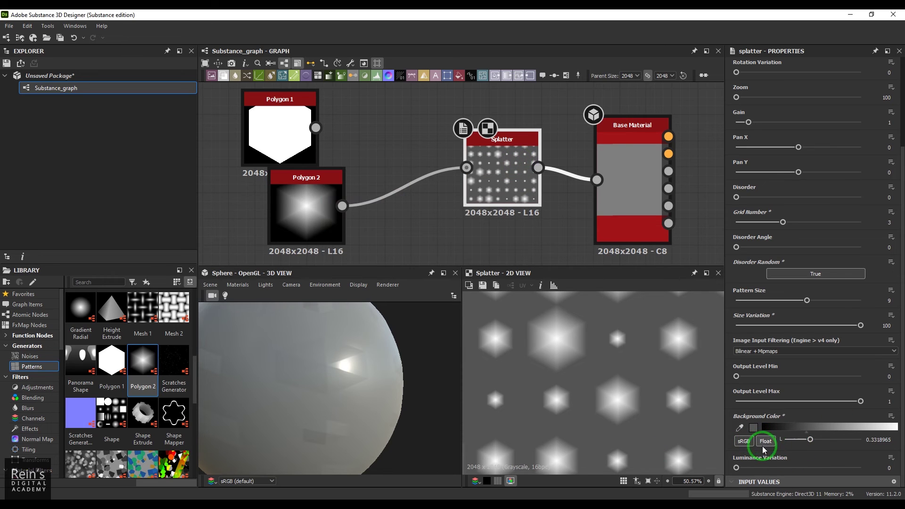
{"action": "left_click", "coordinate": [765, 442]}
{"action": "mouse_move", "coordinate": [811, 439]}
{"action": "left_mouse_down"}
{"action": "mouse_move", "coordinate": [871, 442]}
{"action": "mouse_move", "coordinate": [763, 440]}
{"action": "mouse_move", "coordinate": [875, 443]}
{"action": "mouse_move", "coordinate": [771, 440]}
{"action": "mouse_move", "coordinate": [870, 439]}
{"action": "mouse_move", "coordinate": [772, 443]}
{"action": "mouse_move", "coordinate": [801, 441]}
{"action": "left_mouse_up"}
{"action": "left_click", "coordinate": [774, 445]}
- Set the Background Color luminance to 0.0002 (near black) and raise Luminance Variation to 1
{"action": "left_click_drag", "start_coordinate": [866, 443], "coordinate": [836, 438]}
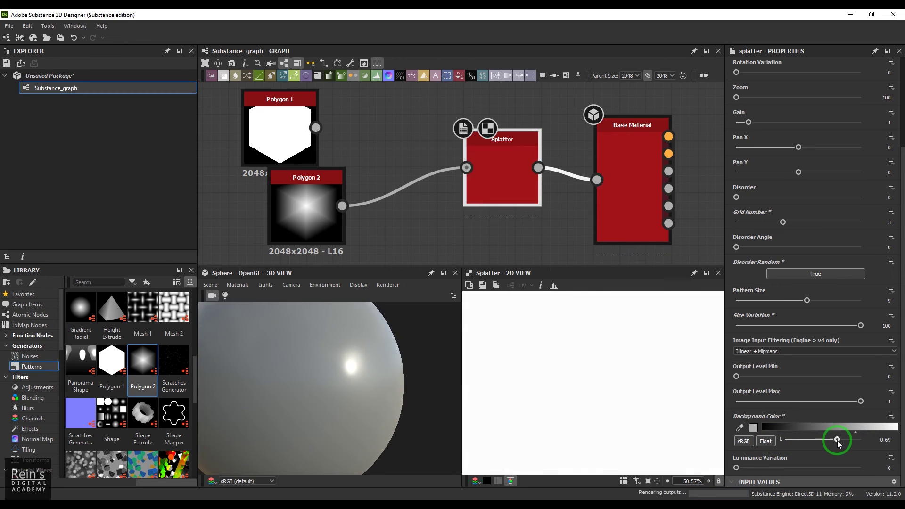
{"action": "double_click", "coordinate": [876, 442]}
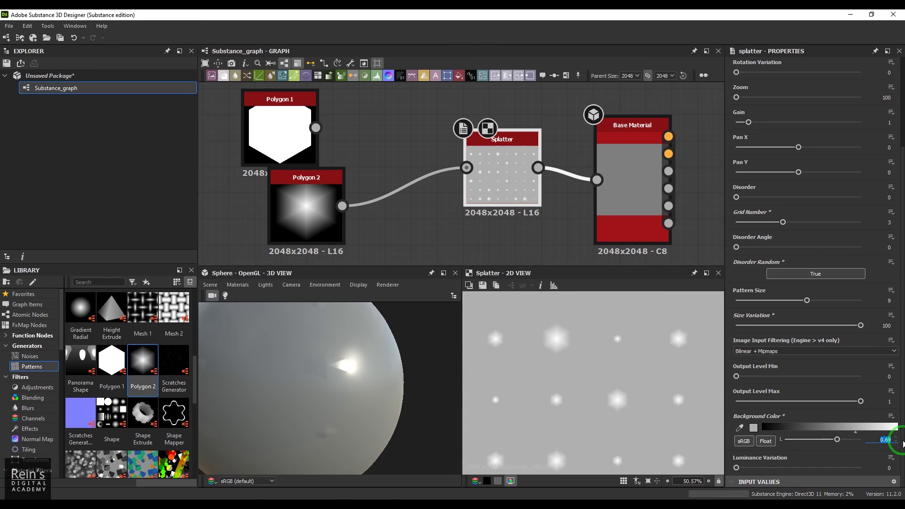
{"action": "type", "text": "0.0002"}
{"action": "key", "text": "Return"}
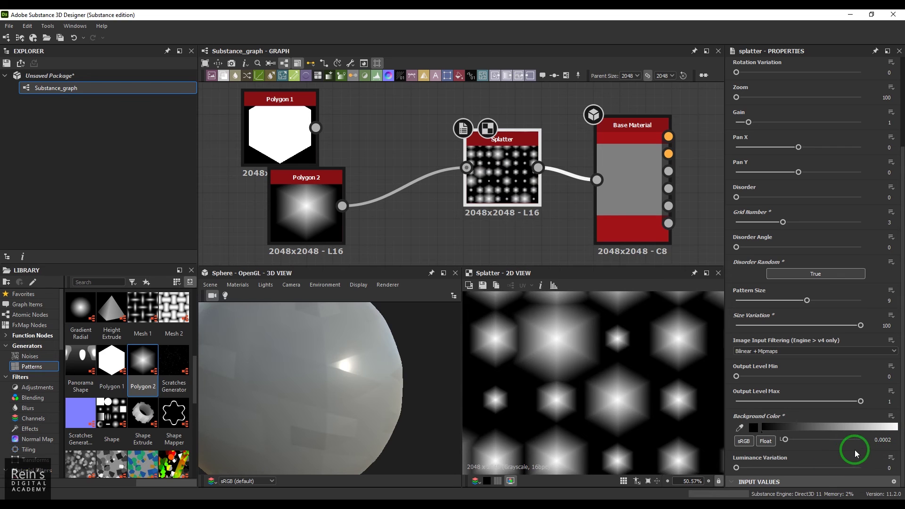
{"action": "left_click", "coordinate": [770, 443]}
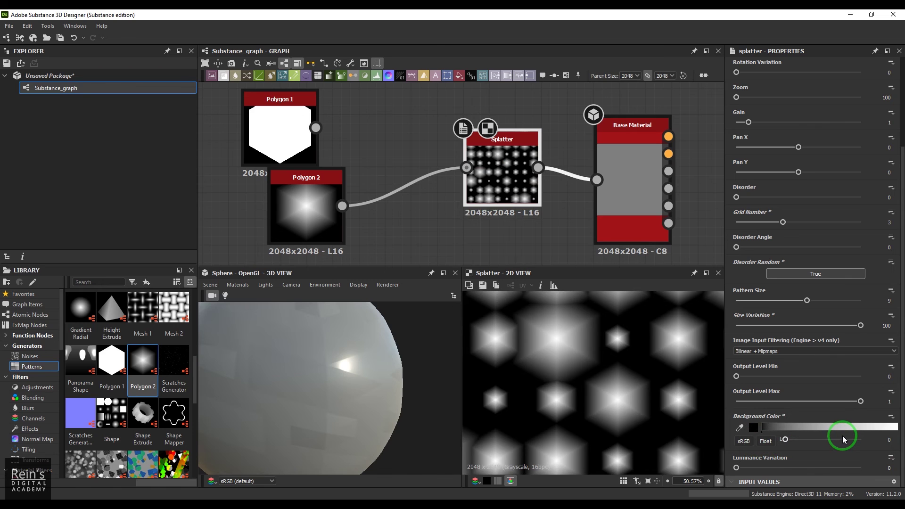
{"action": "left_click_drag", "start_coordinate": [736, 468], "coordinate": [860, 468]}
- Scroll through the Splatter properties to review the Luminance Variation of 1
{"action": "scroll", "coordinate": [600, 395], "scroll_direction": "down", "scroll_amount": 5}
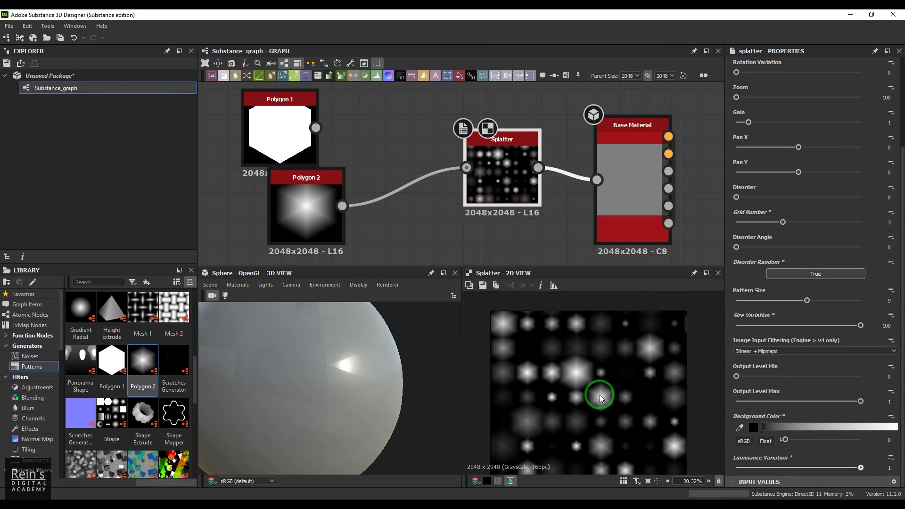
{"action": "scroll", "coordinate": [606, 396], "scroll_direction": "up", "scroll_amount": 3}
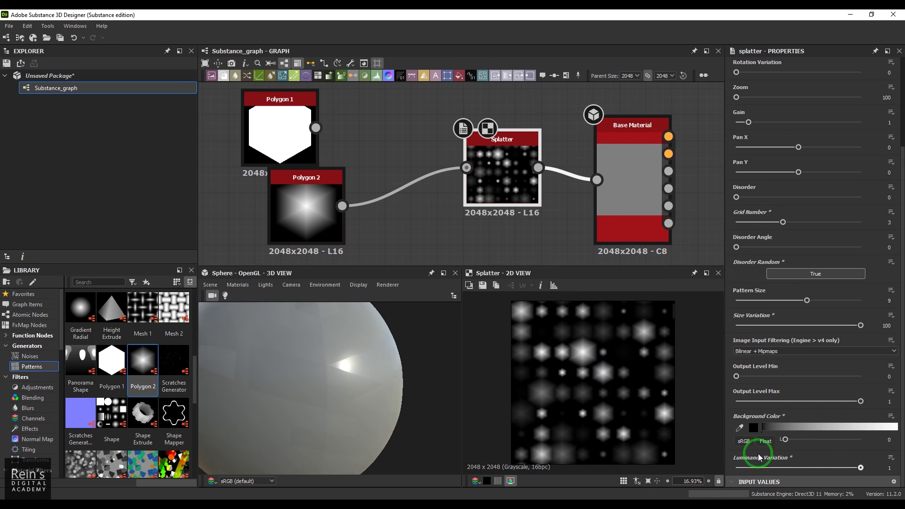
{"action": "scroll", "coordinate": [387, 376], "scroll_direction": "down", "scroll_amount": 5}
{"action": "scroll", "coordinate": [369, 355], "scroll_direction": "up", "scroll_amount": 2}
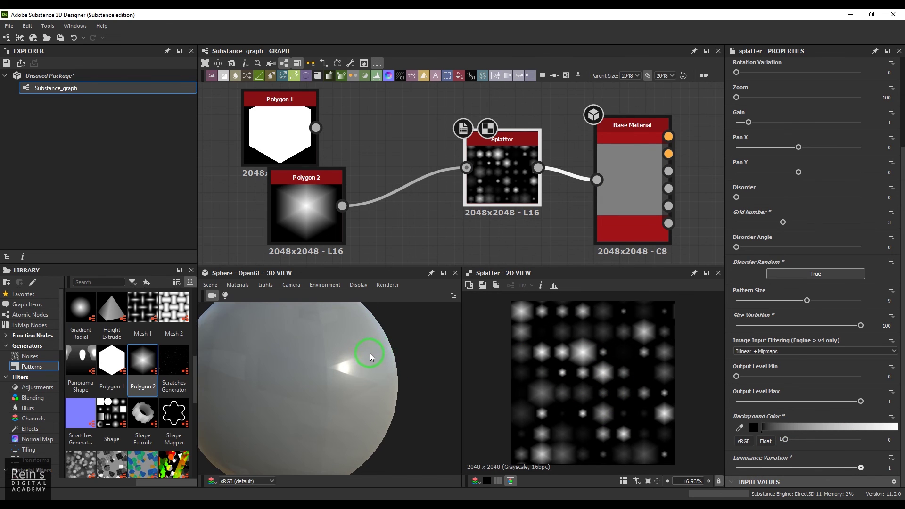